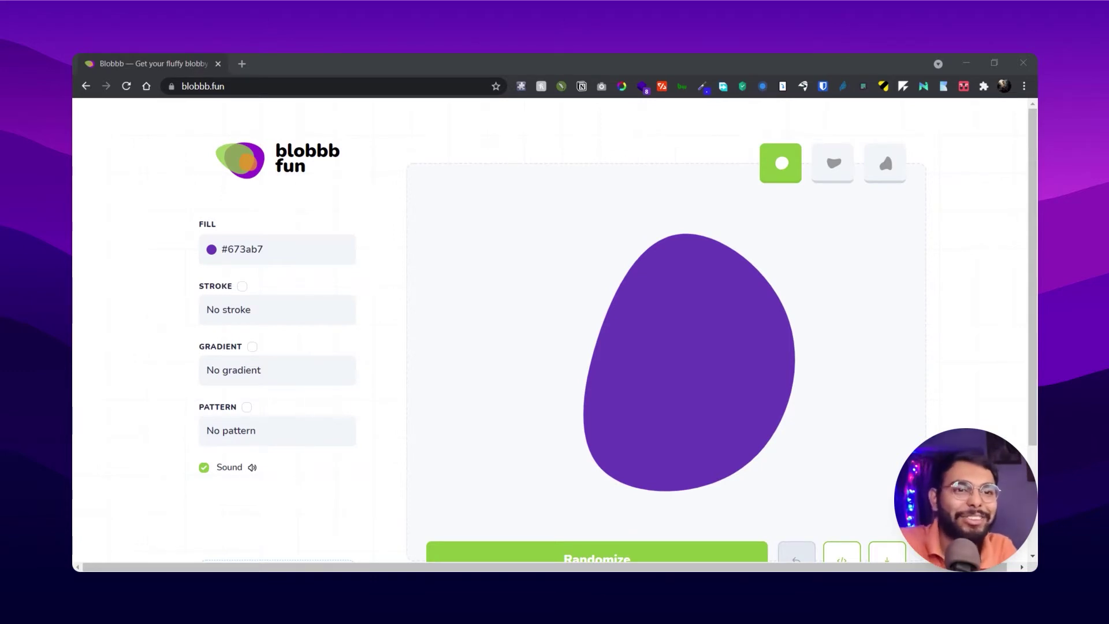
- Try the second and third blob shape styles, including the sharper, angular one
click(471, 534)
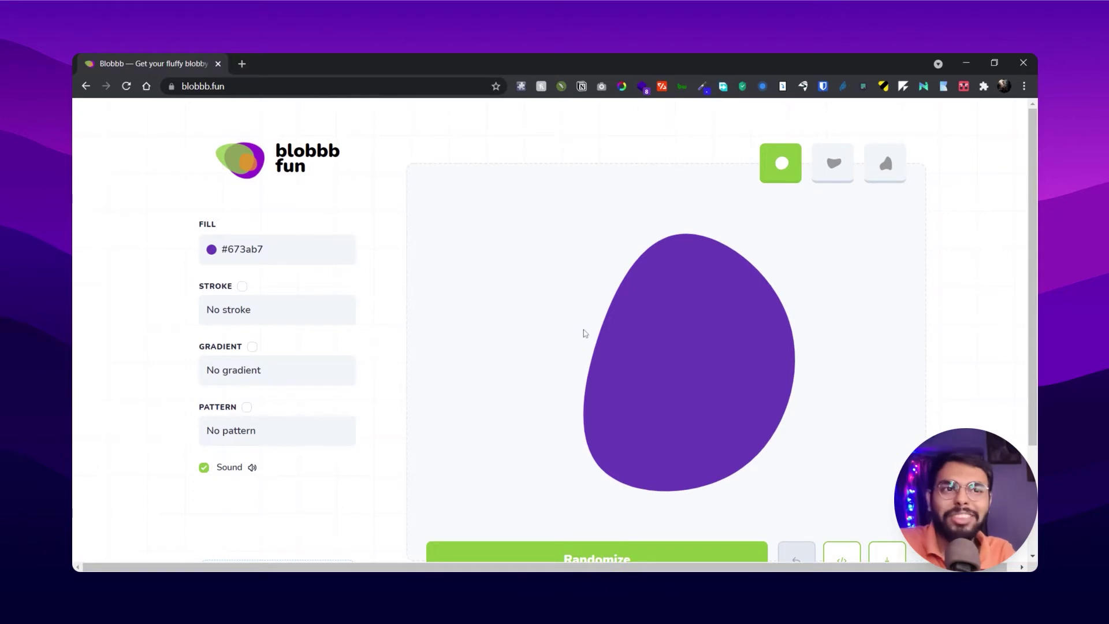
scroll(585, 333, down, 1)
scroll(581, 329, up, 1)
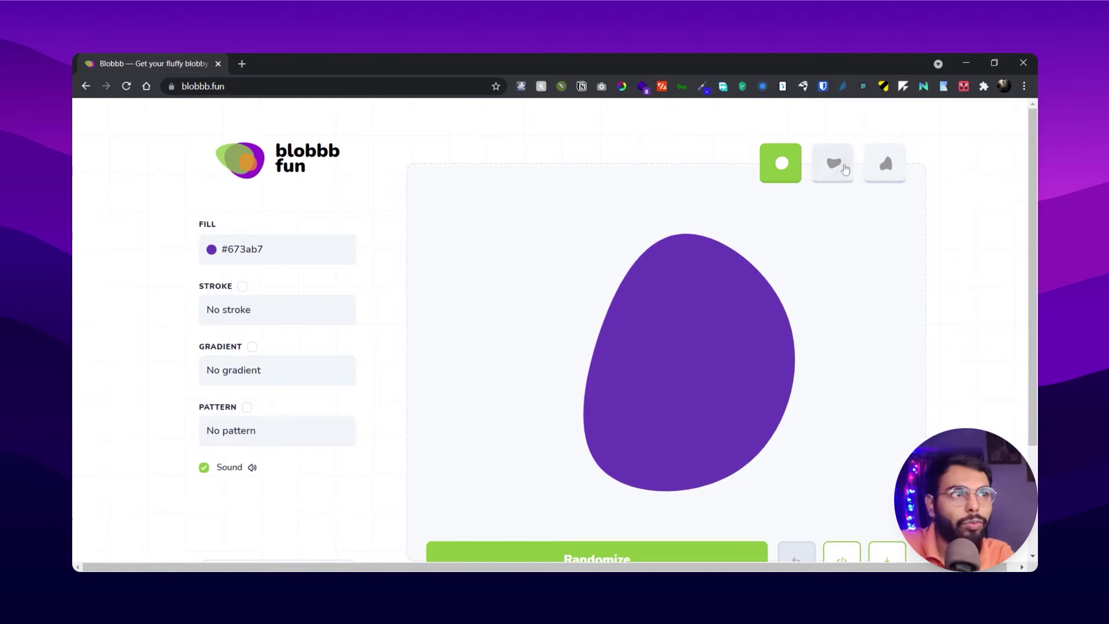
click(833, 163)
click(886, 163)
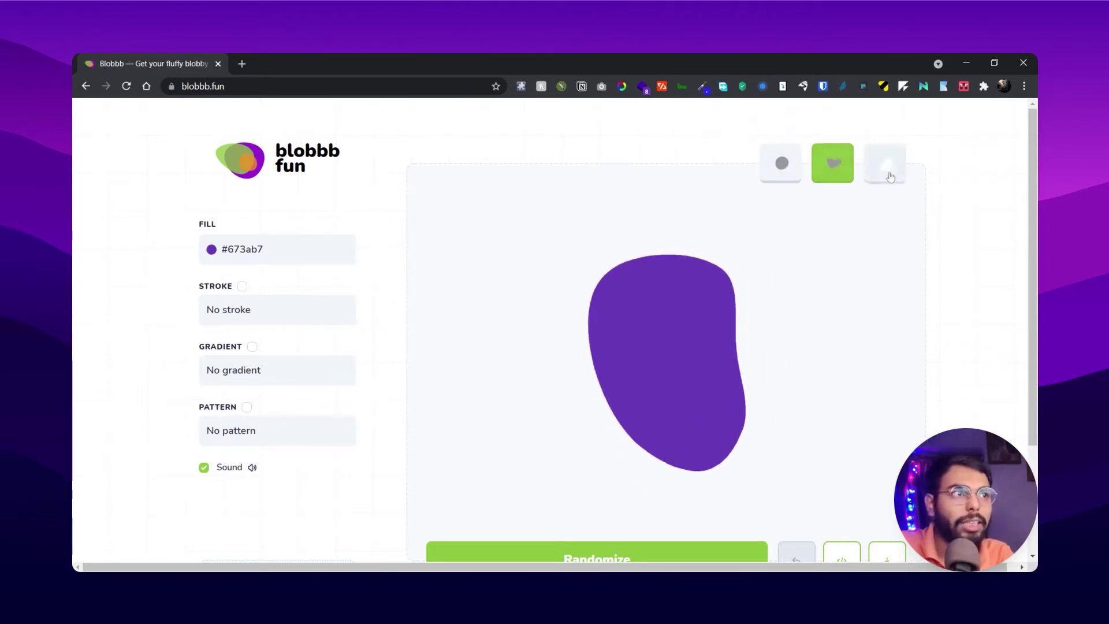
- Return to the rounded blob style, giving a new rounder #673ab7 blob
scroll(710, 358, down, 1)
scroll(711, 358, up, 1)
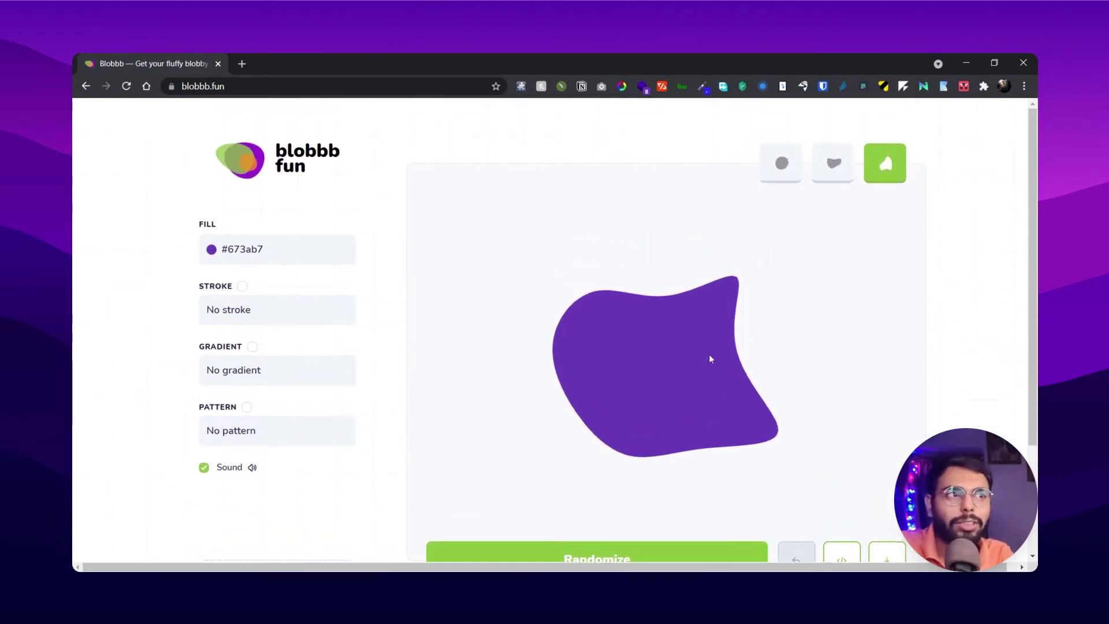
click(816, 177)
click(797, 173)
scroll(678, 298, down, 1)
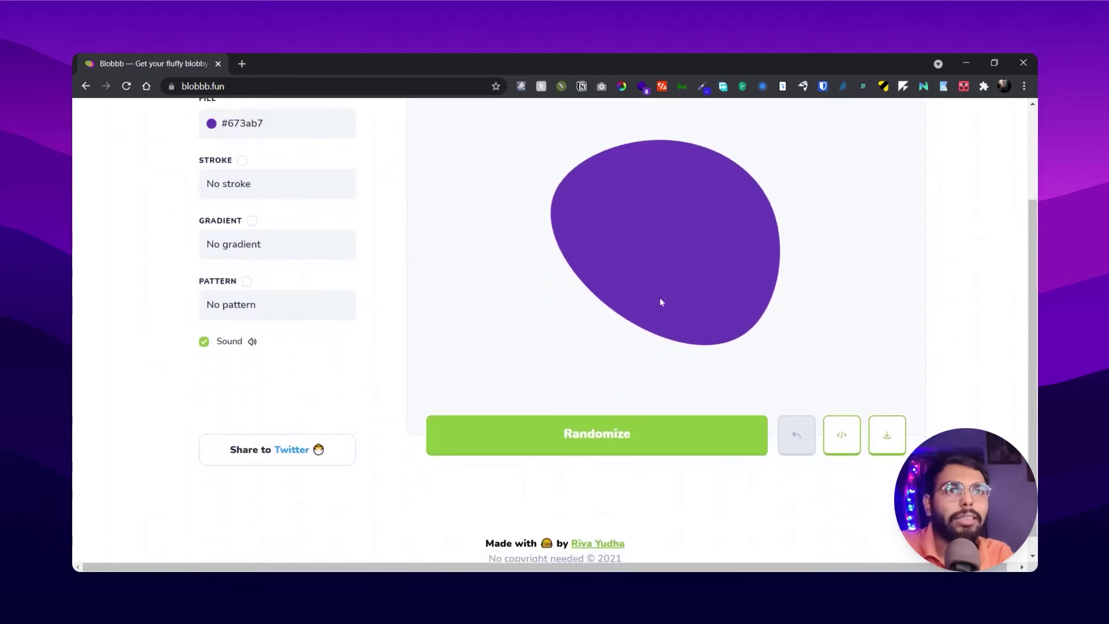
- Fill the blob with indigo #3f51b5 after previewing red, pink and purple
click(244, 186)
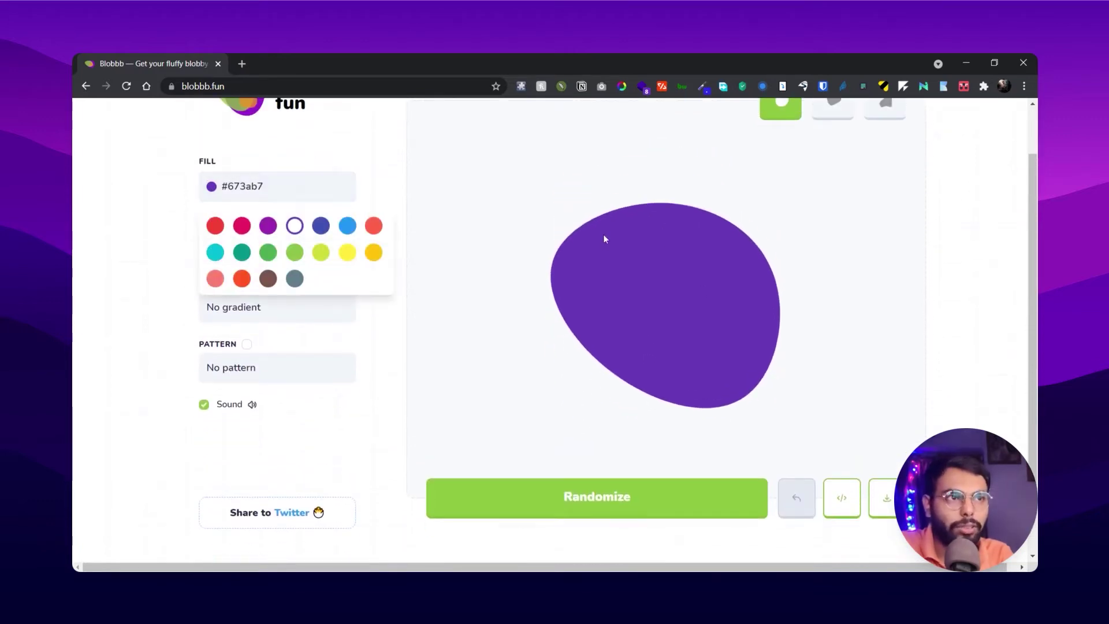
click(215, 225)
click(242, 226)
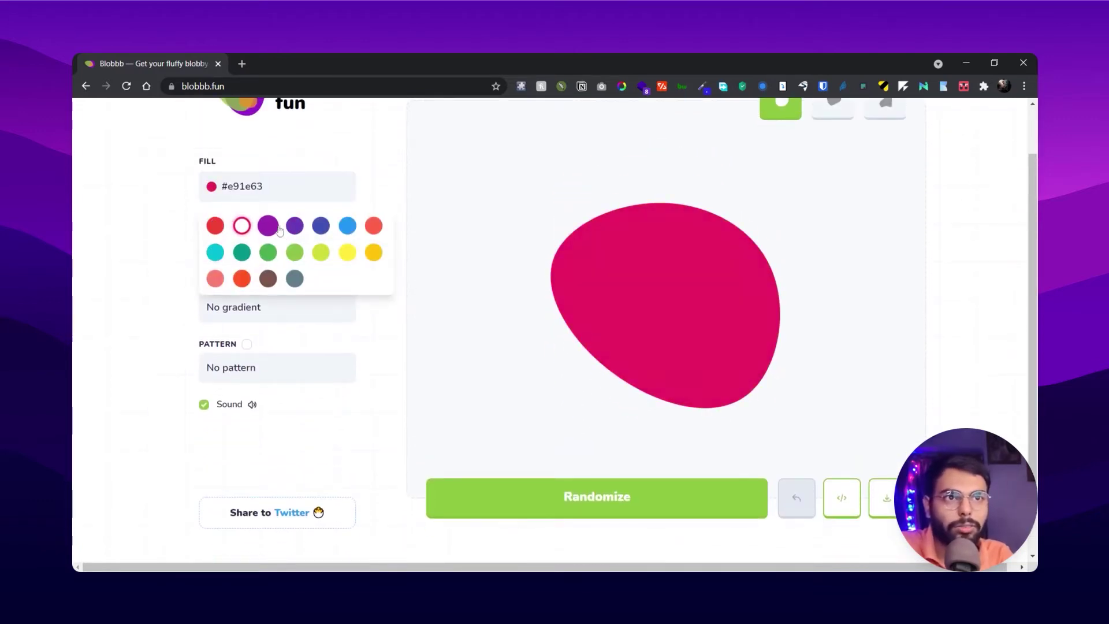
click(268, 226)
click(321, 226)
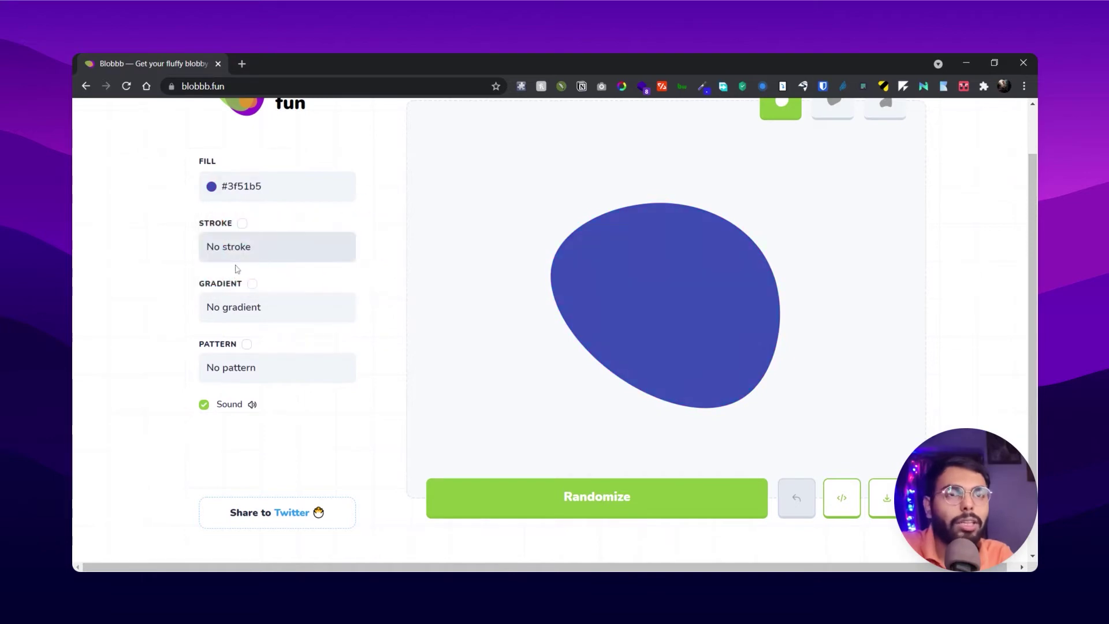
- Try a light green #8bc34a outline at width about 15, then remove the outline
click(241, 250)
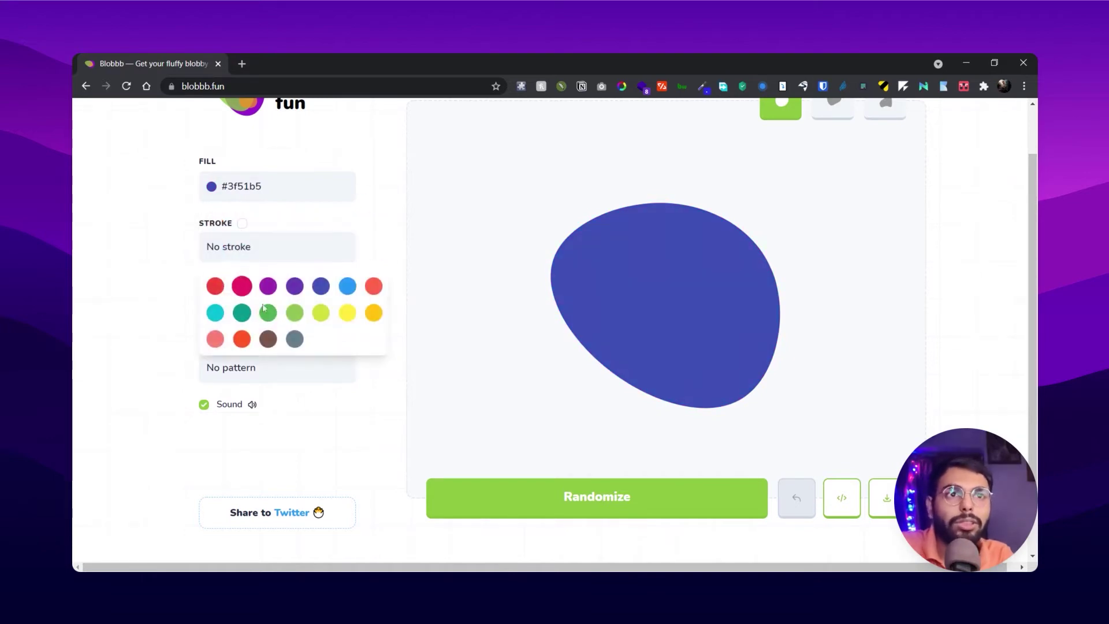
click(294, 312)
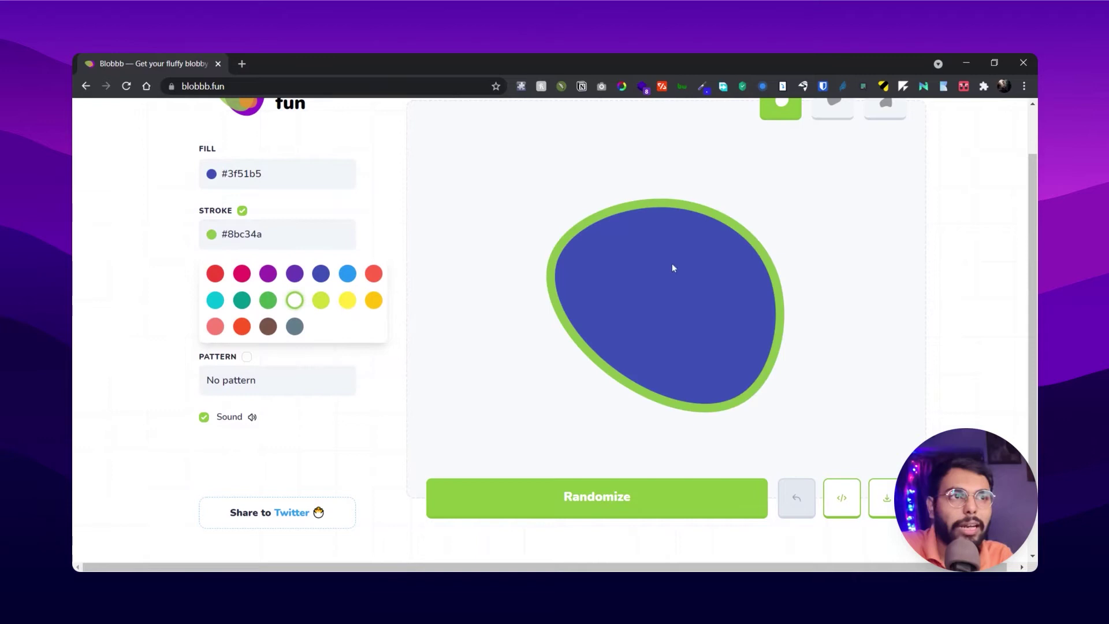
click(243, 210)
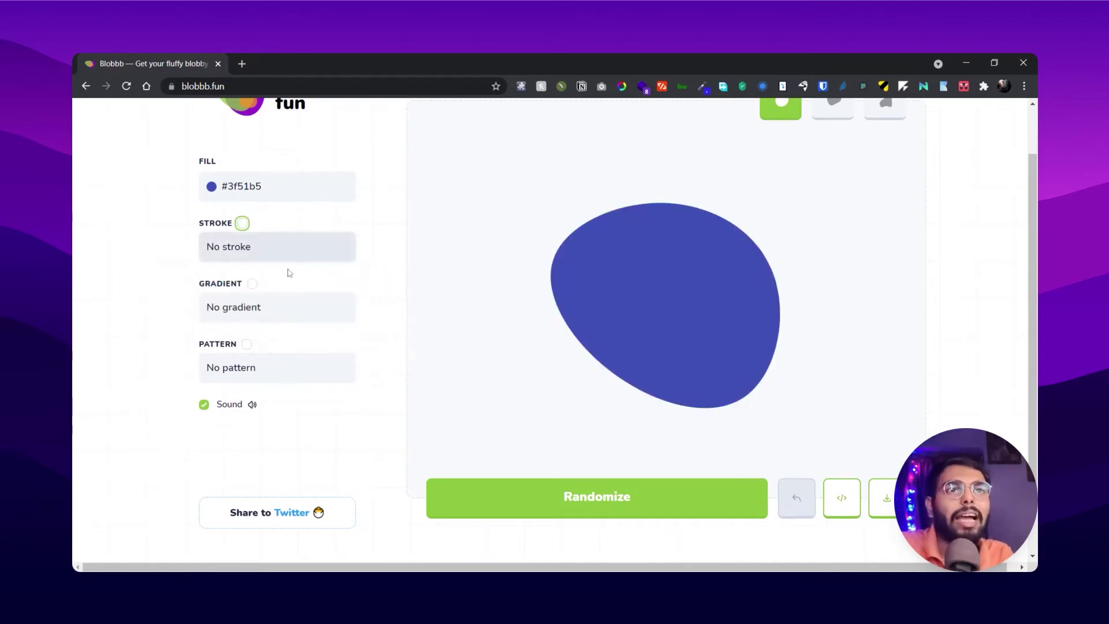
click(242, 223)
mouse_move(242, 269)
mouse_down()
mouse_move(365, 282)
mouse_move(205, 266)
mouse_move(242, 266)
mouse_up()
click(243, 212)
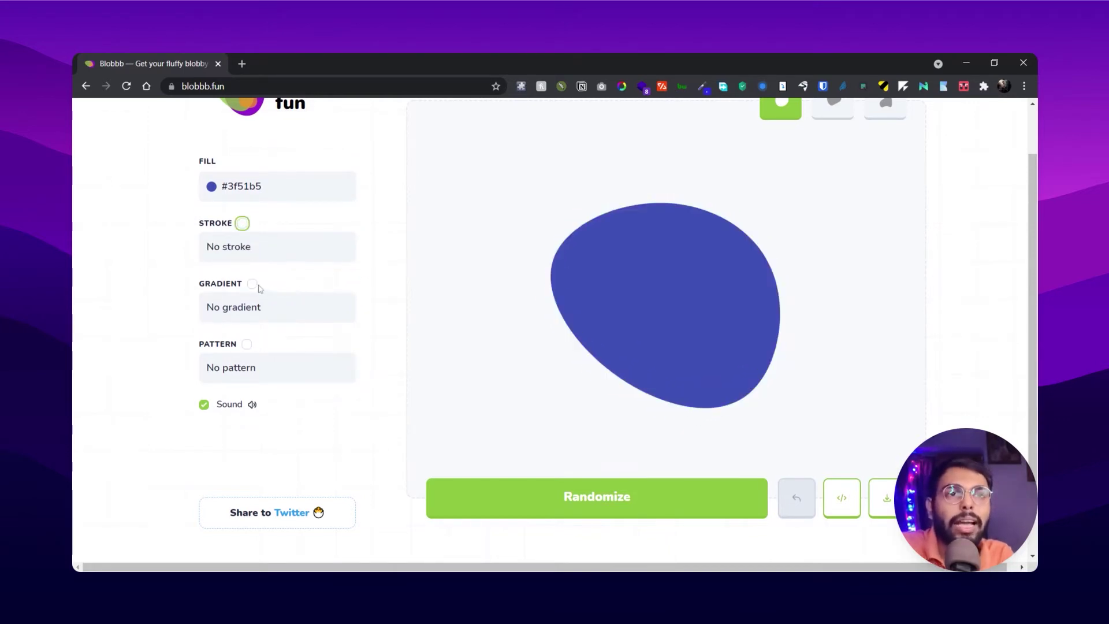
- Apply a pink-to-orange linear gradient at 0°, after briefly trying purple-to-teal
click(257, 285)
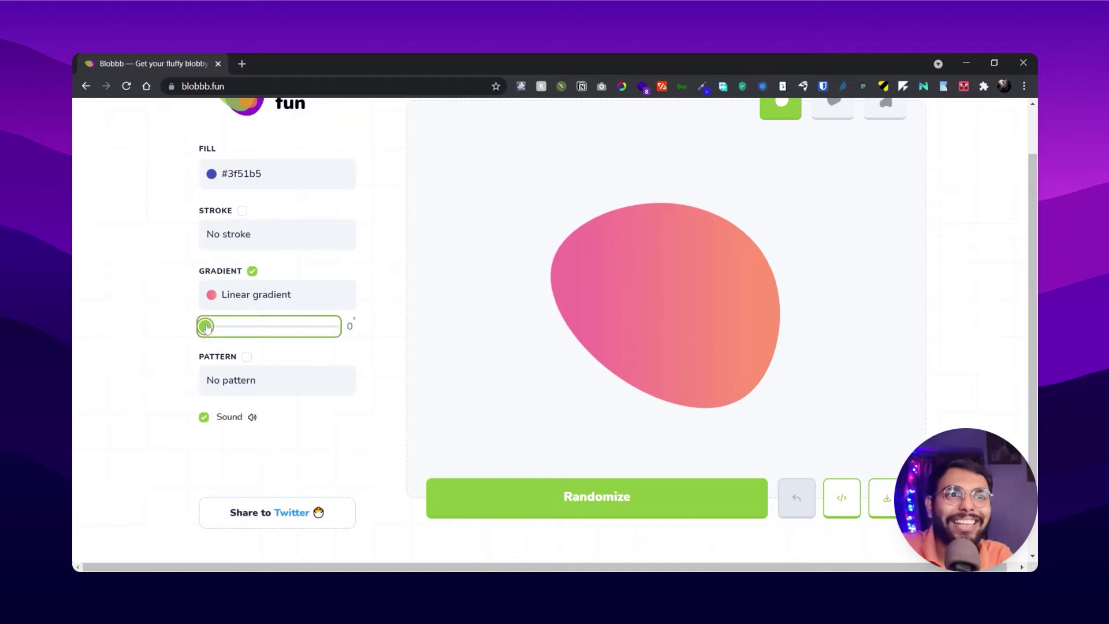
drag(206, 327, 180, 321)
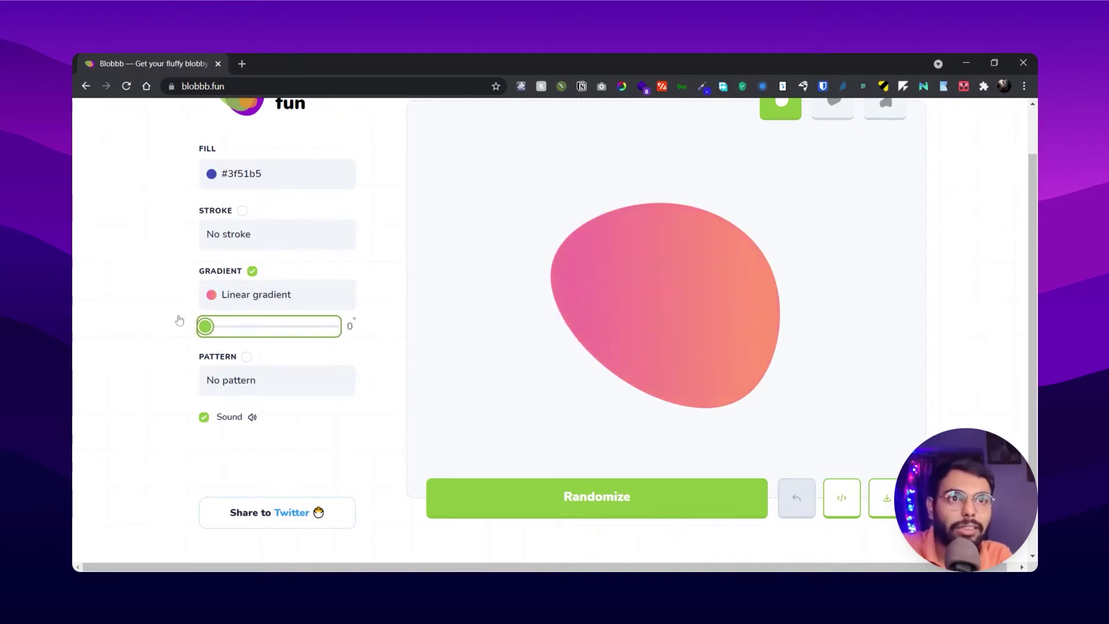
click(223, 296)
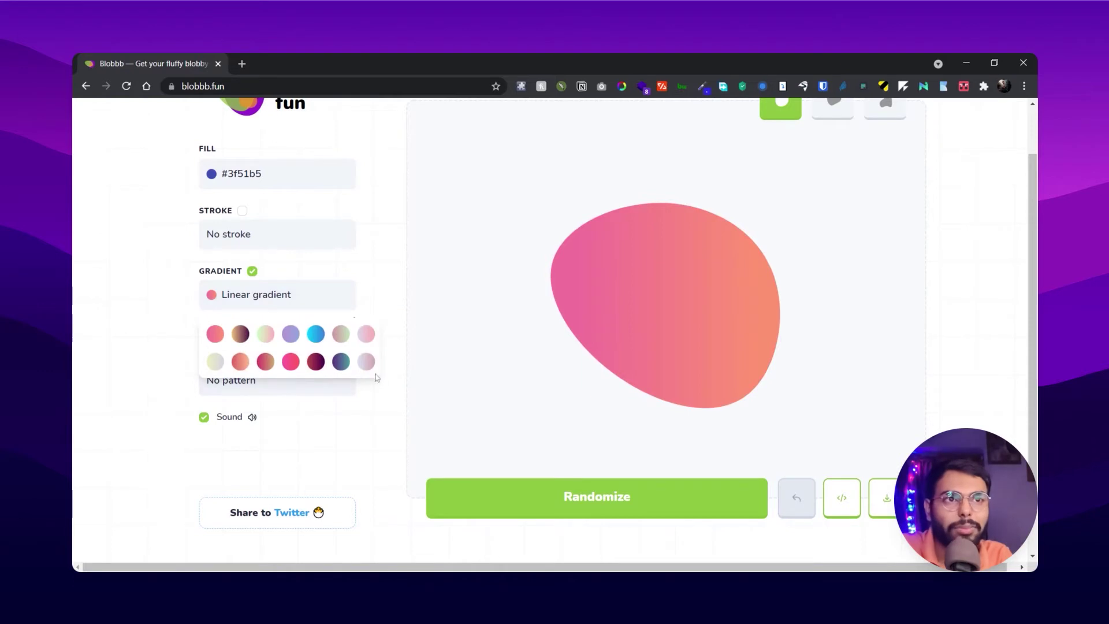
click(341, 361)
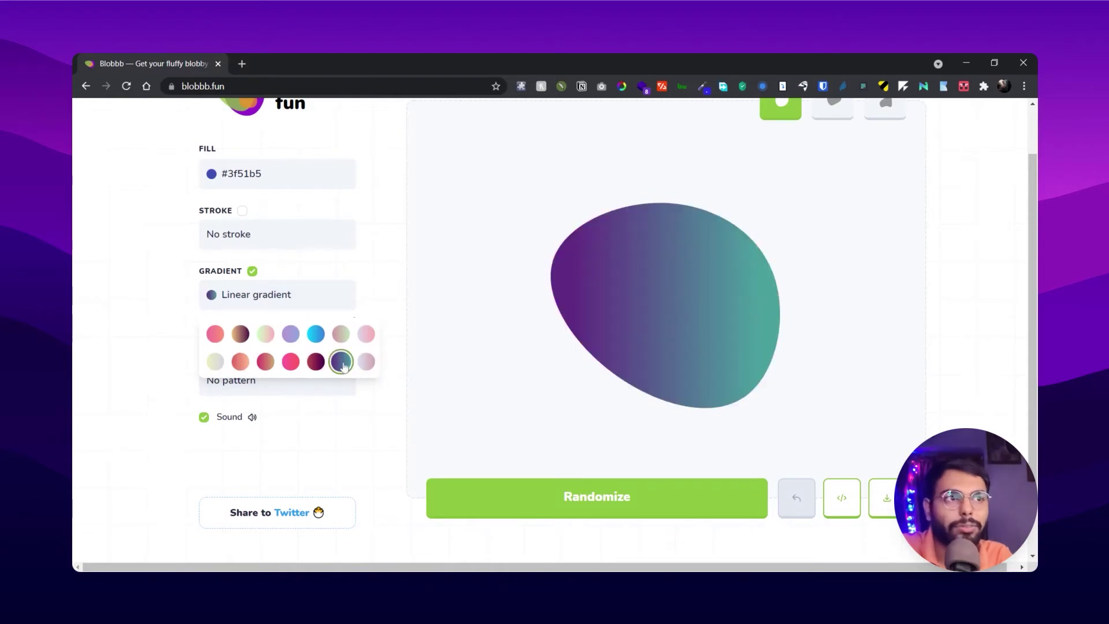
click(217, 335)
click(174, 310)
scroll(249, 380, down, 2)
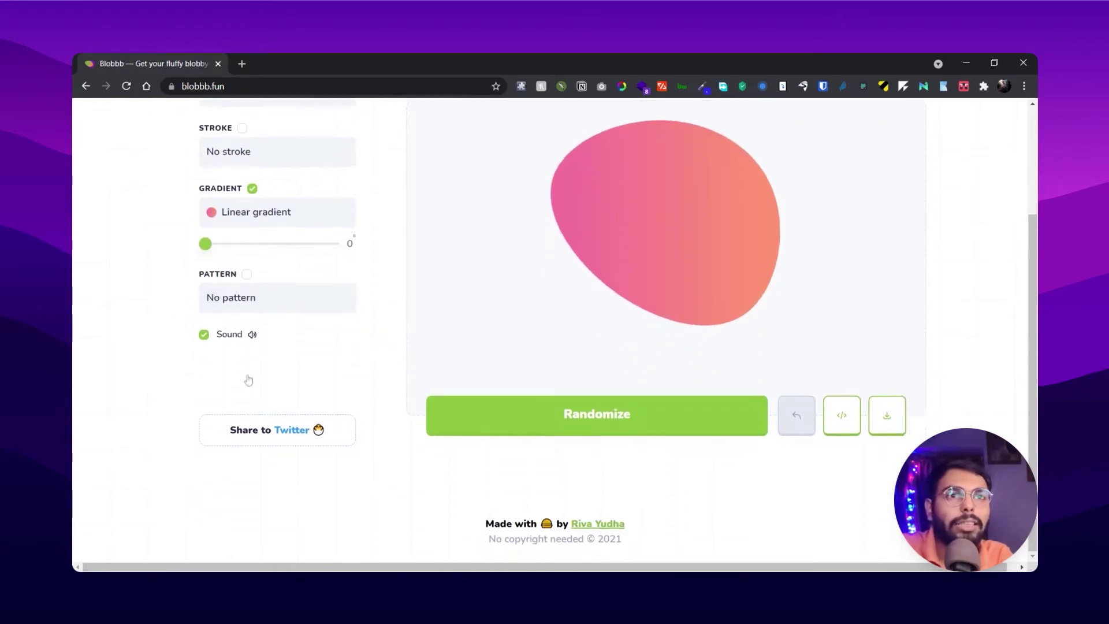
- Cover the indigo blob with the salmon Shy Moon pattern instead of the gradient
click(246, 275)
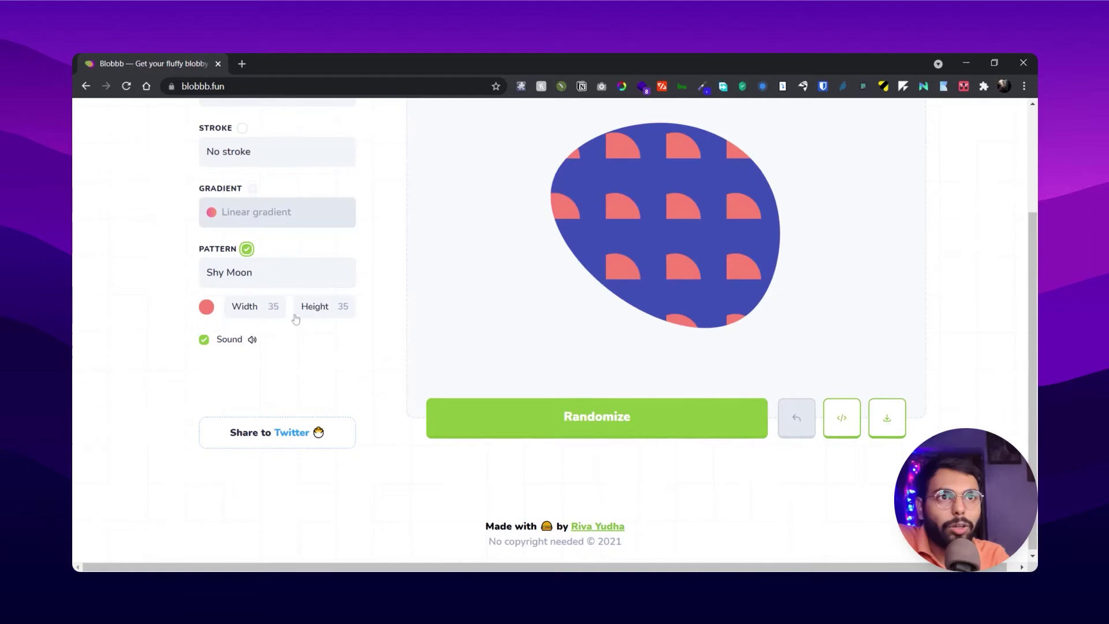
scroll(258, 294, up, 3)
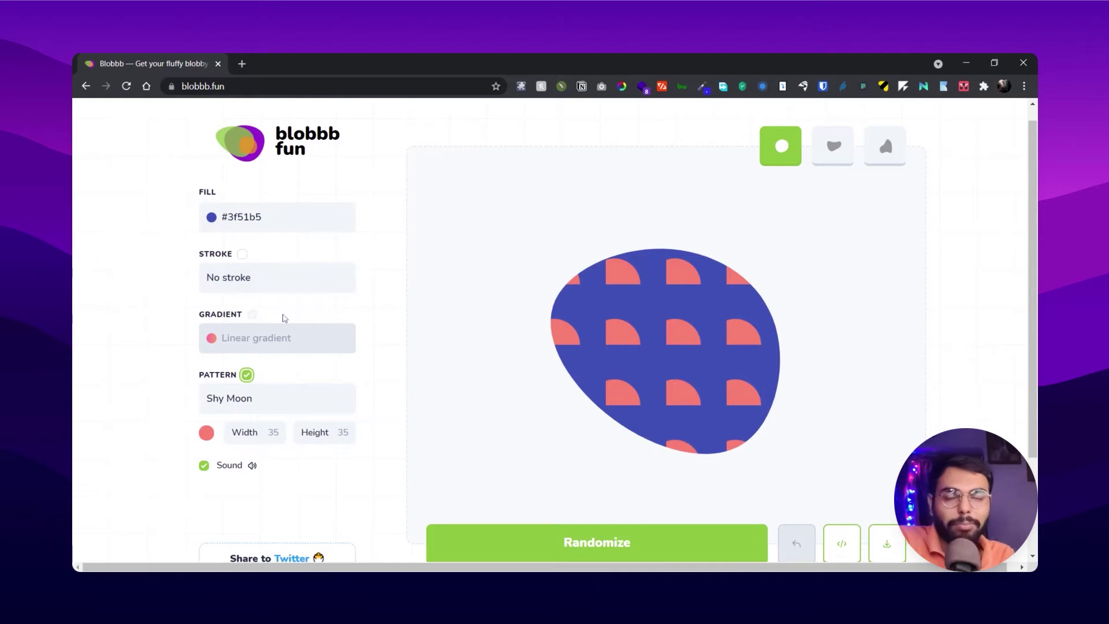
scroll(284, 318, down, 2)
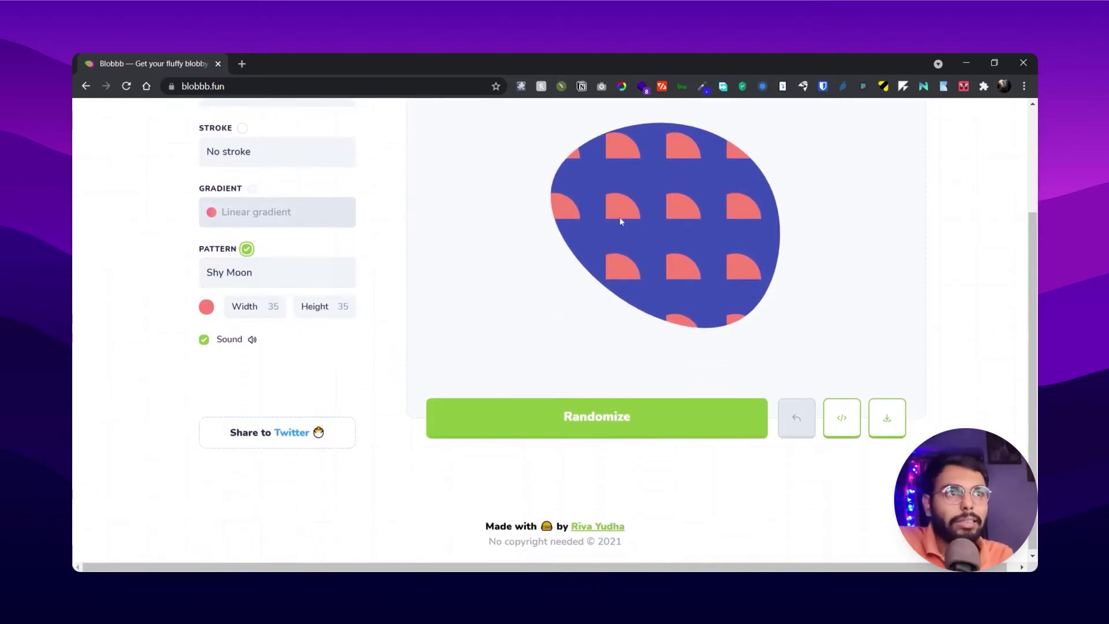
- Preview Triangle, Stripey, Worm, Waver, Leafy and Anchor patterns, then apply Polka
click(243, 280)
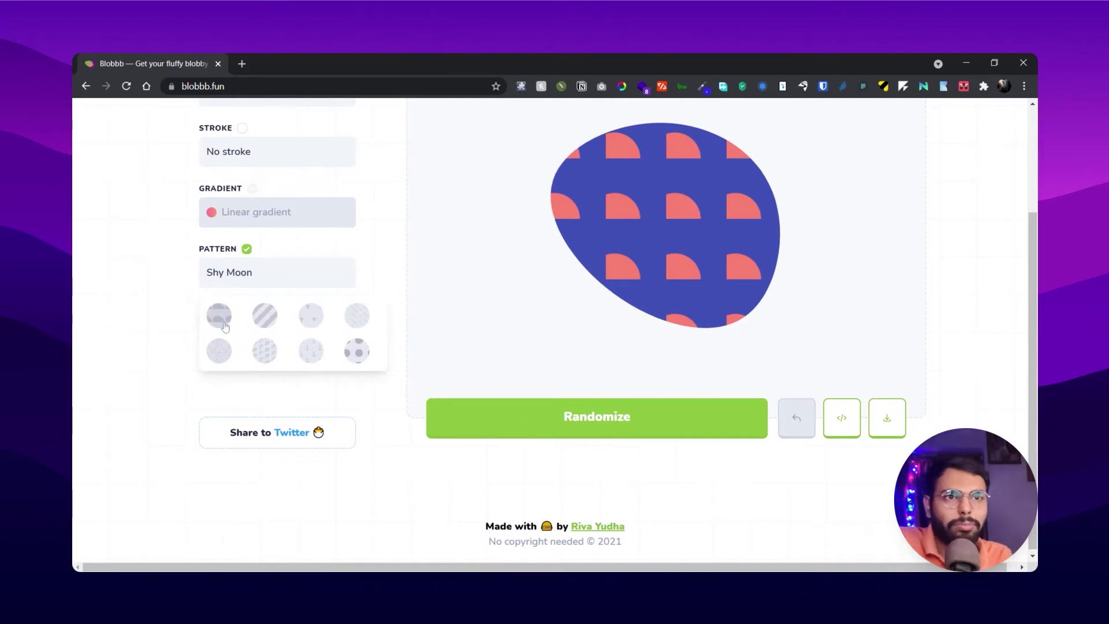
click(316, 327)
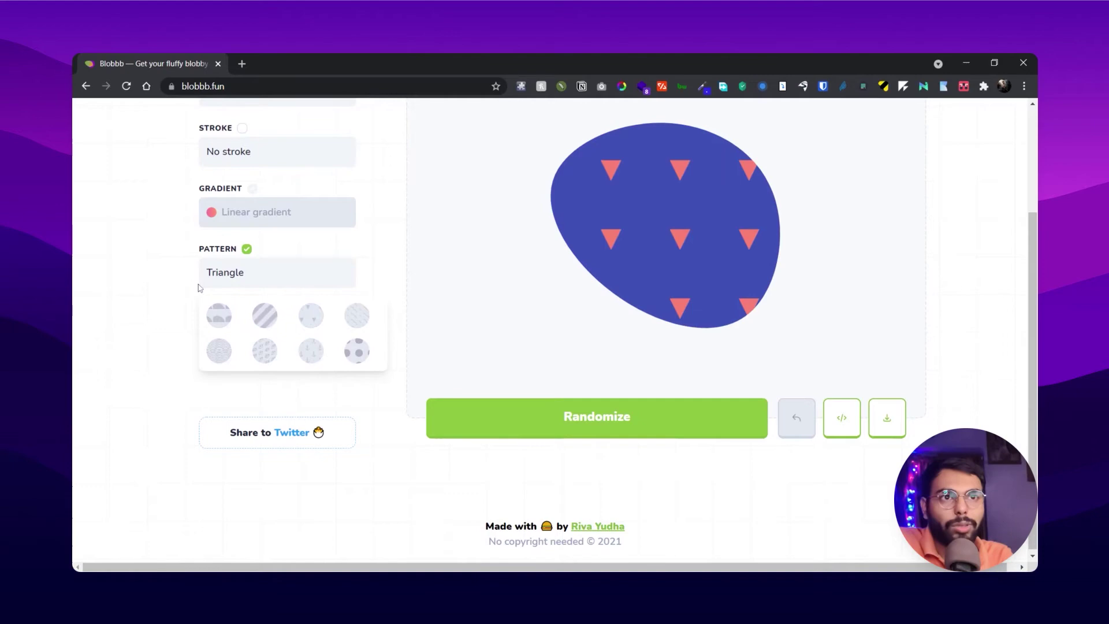
click(225, 315)
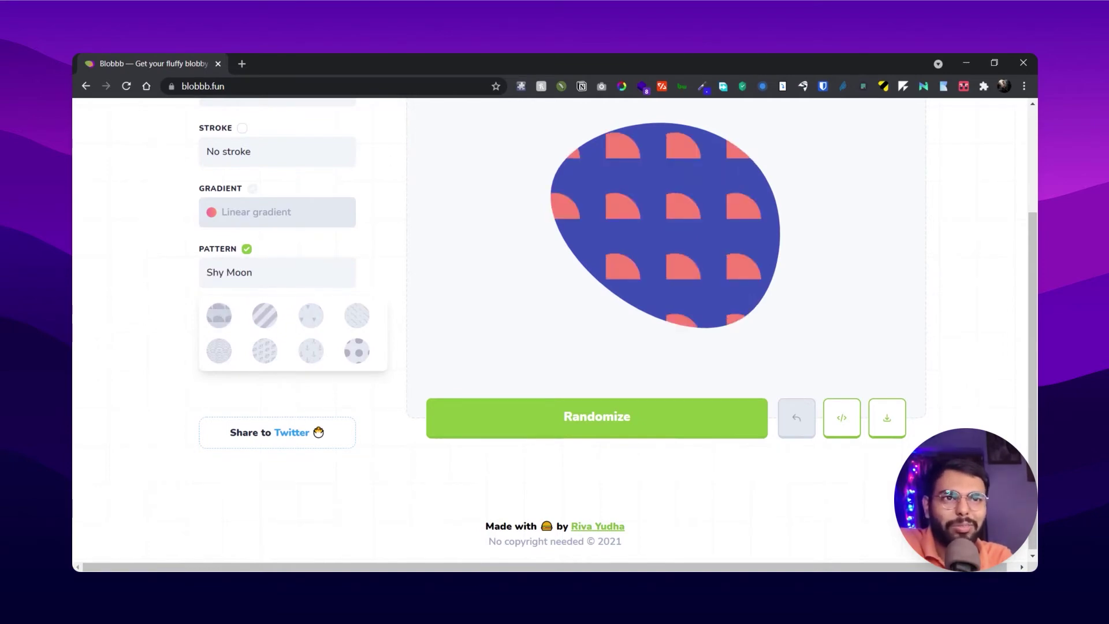
click(264, 316)
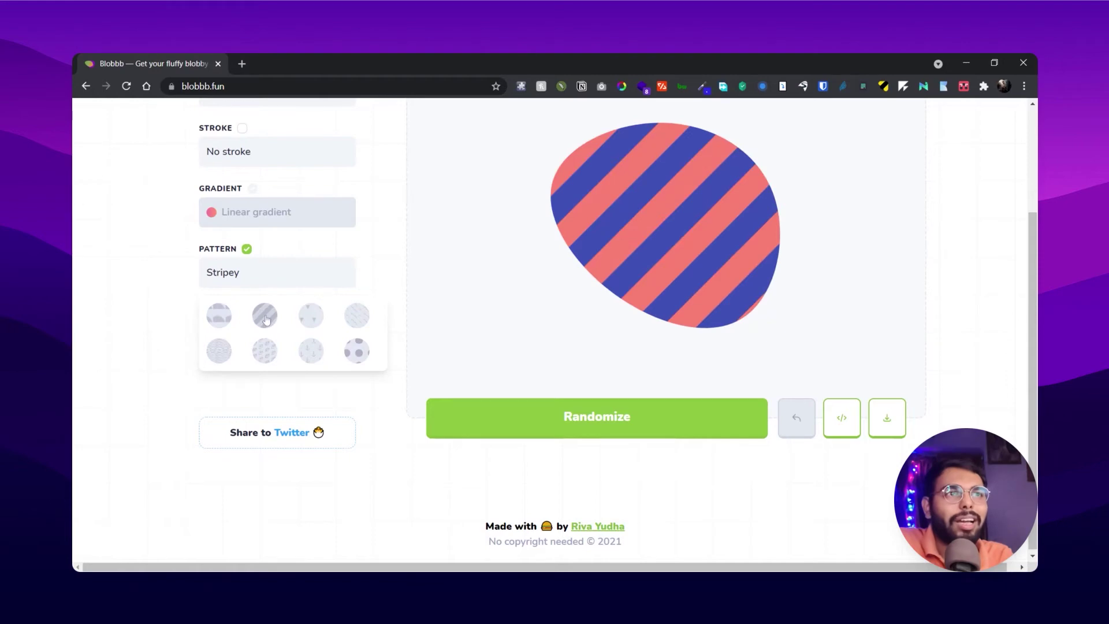
click(318, 318)
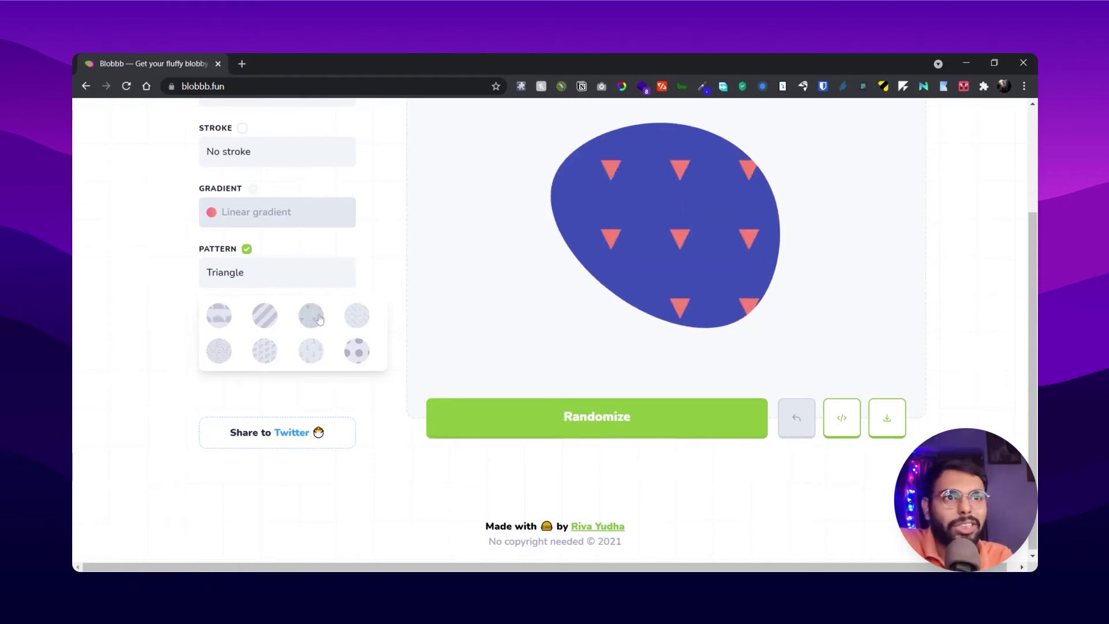
click(354, 317)
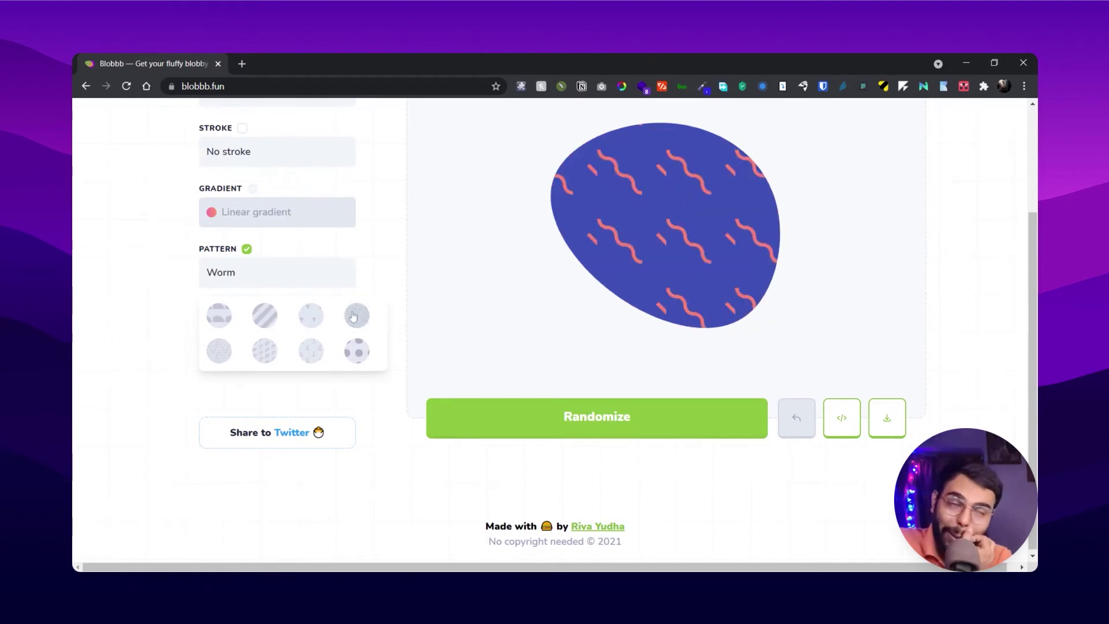
click(220, 351)
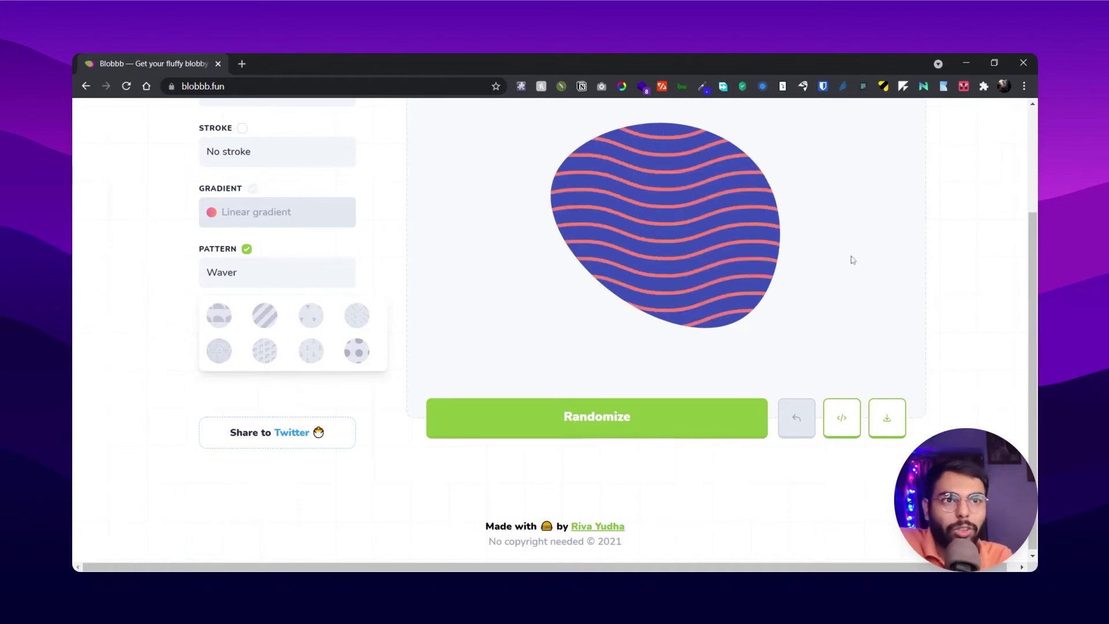
click(265, 351)
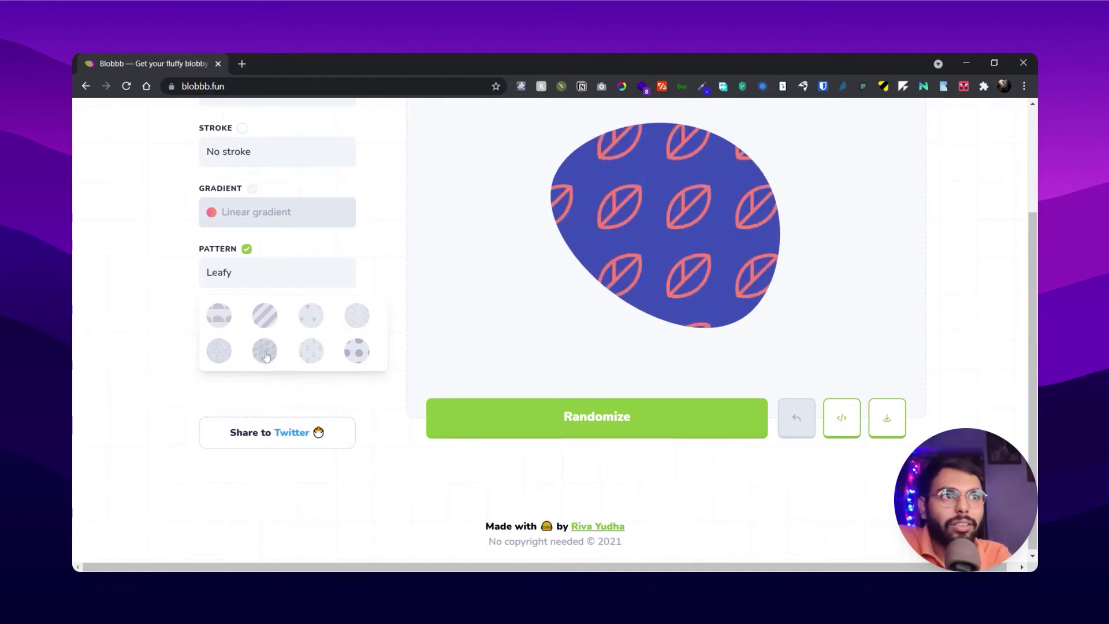
click(312, 350)
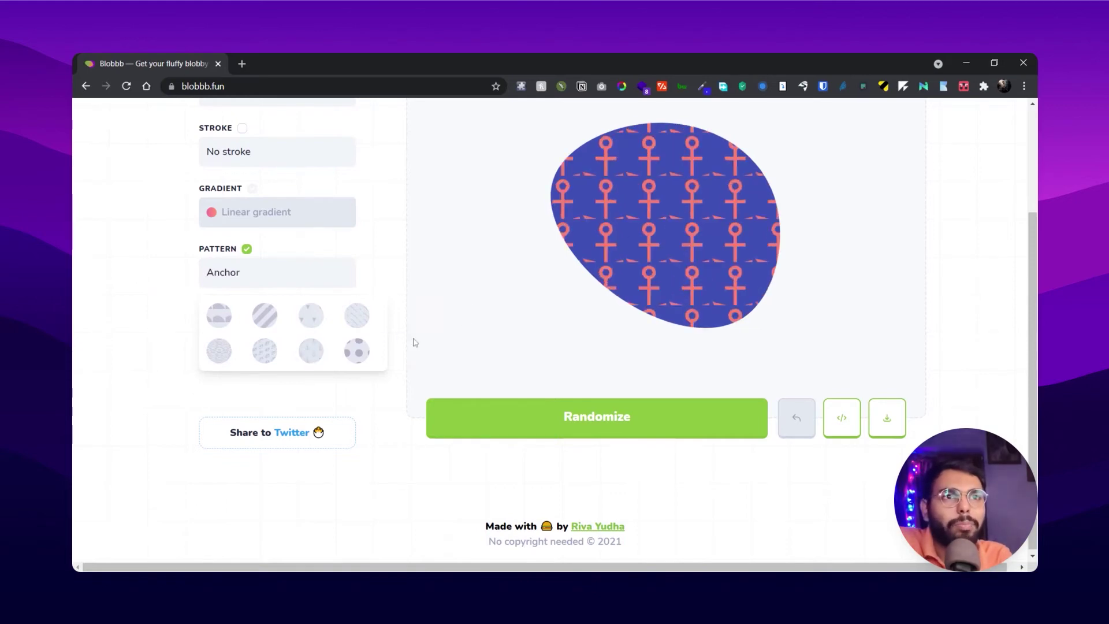
click(355, 353)
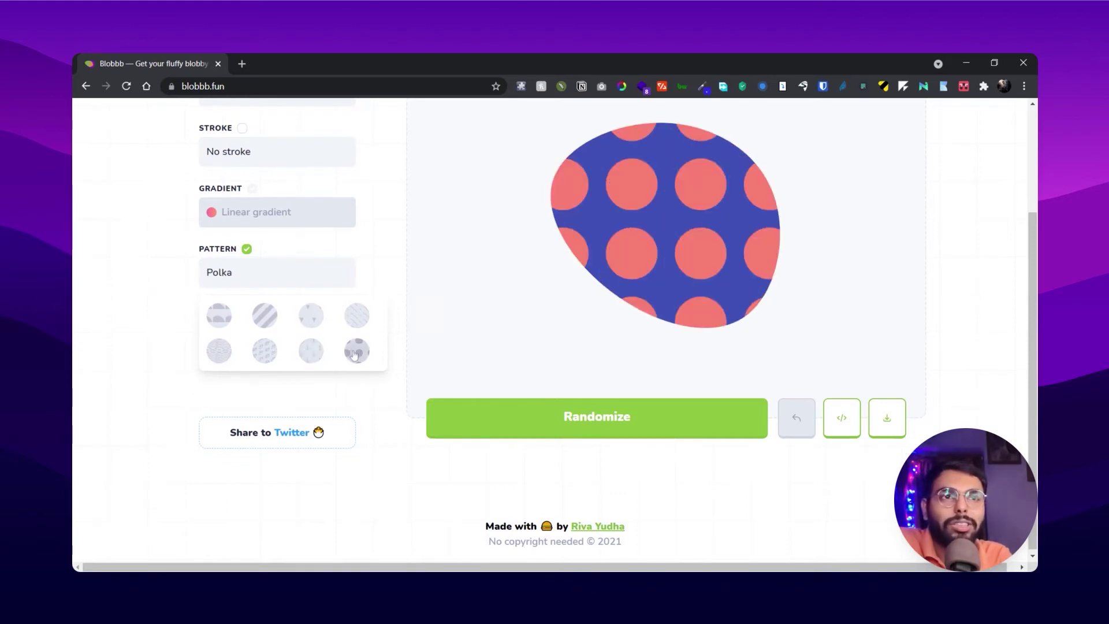
- Make the polka dots yellow, after trying purple and indigo dots
click(393, 277)
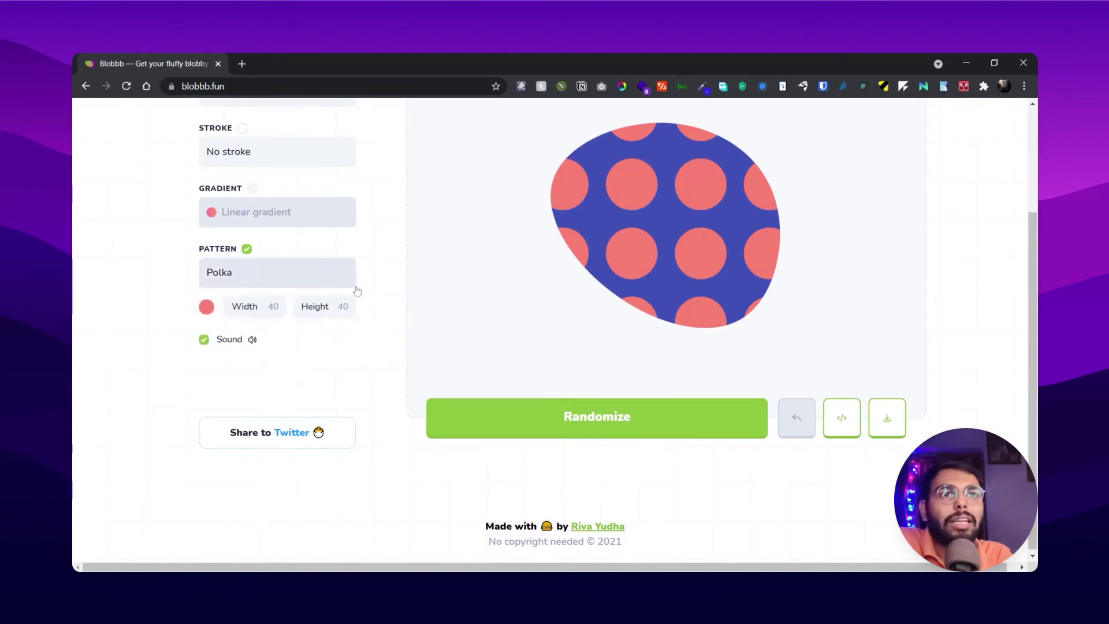
click(206, 307)
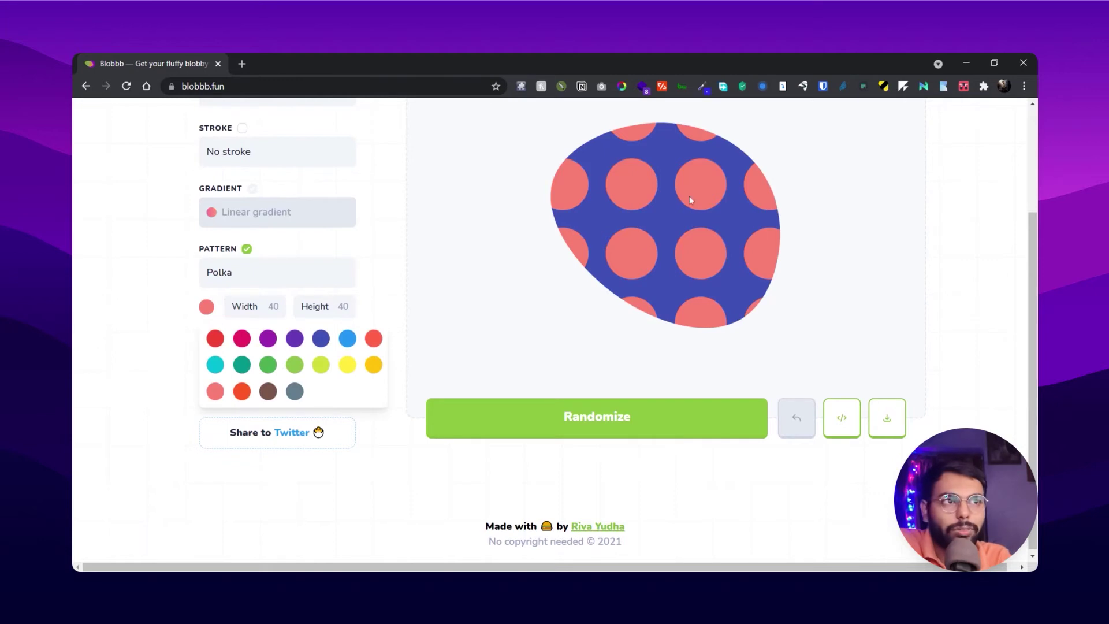
click(268, 339)
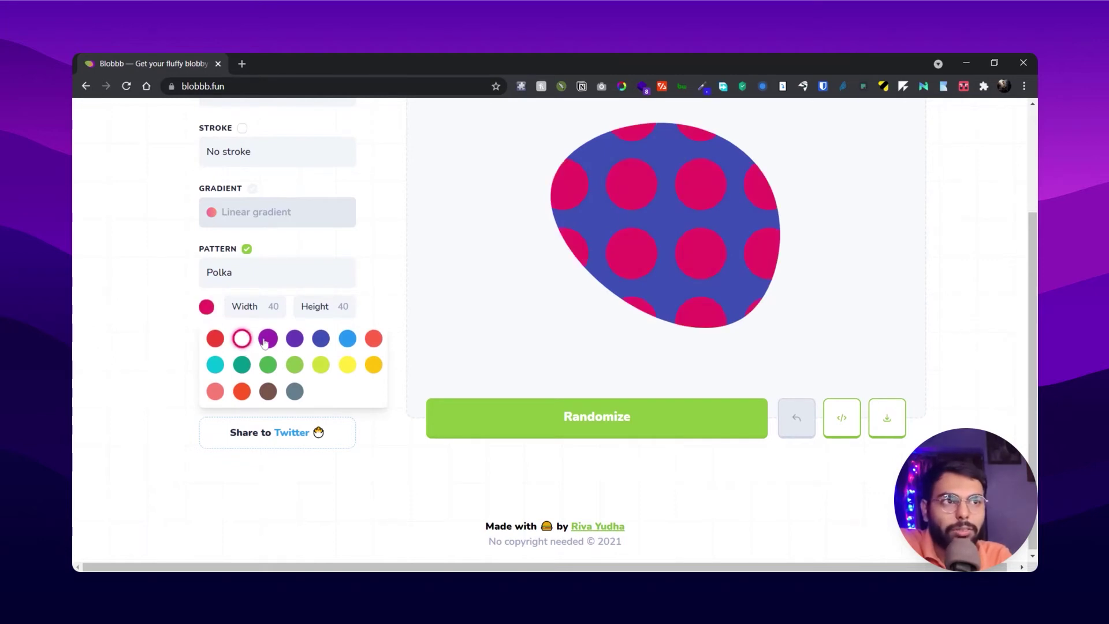
click(321, 340)
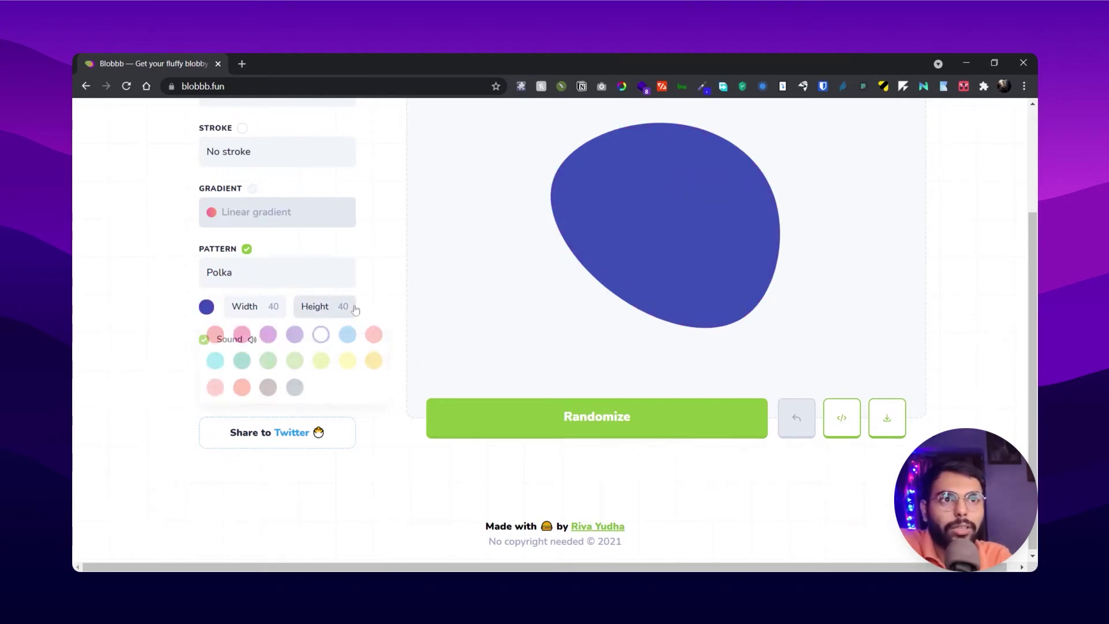
click(351, 313)
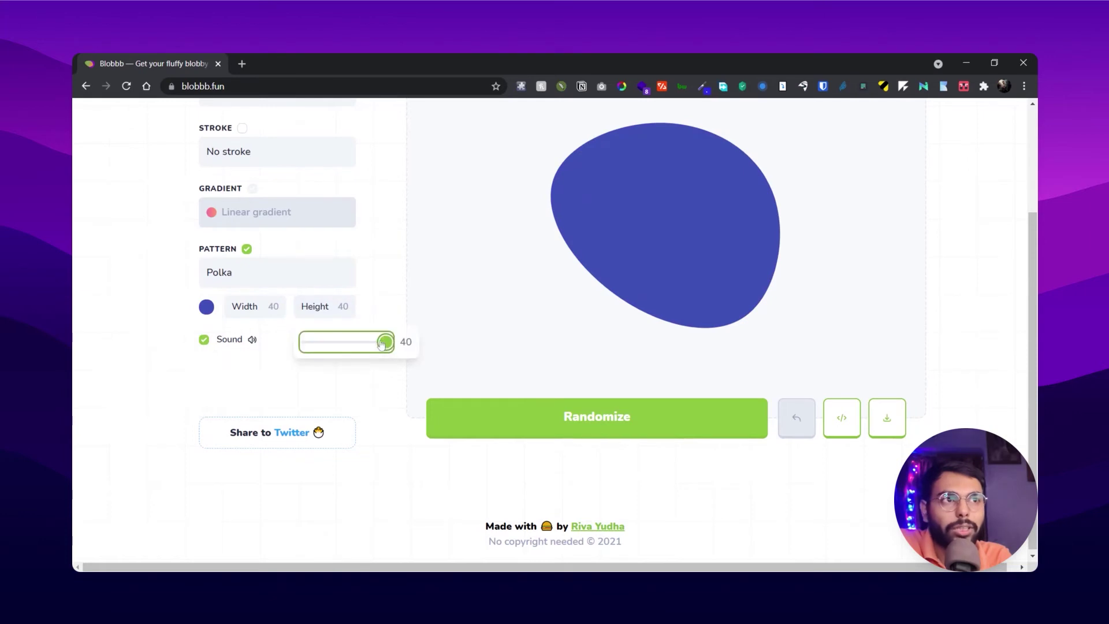
drag(385, 342, 365, 342)
click(212, 309)
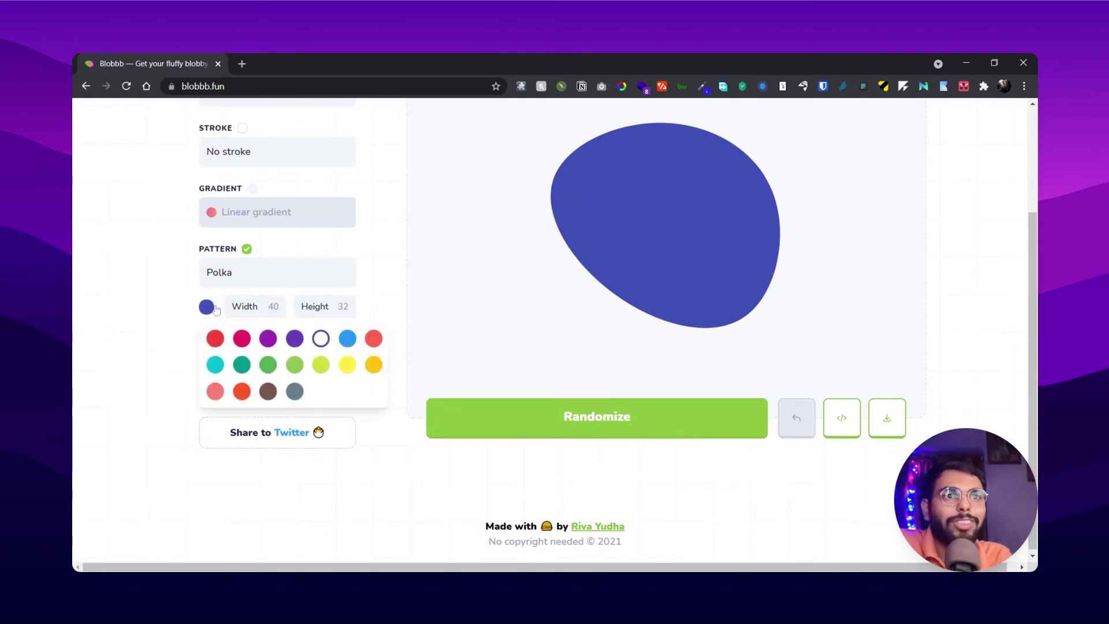
click(347, 365)
- Adjust the pattern height and width, leaving the dots at 40 by 40
click(351, 312)
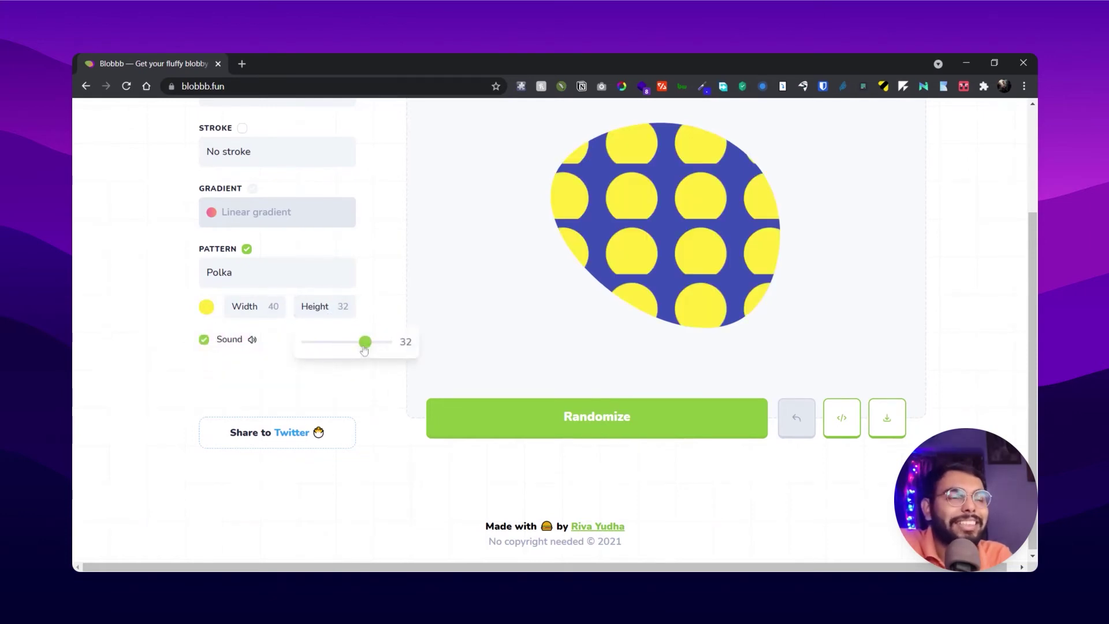
drag(364, 342, 394, 353)
click(282, 316)
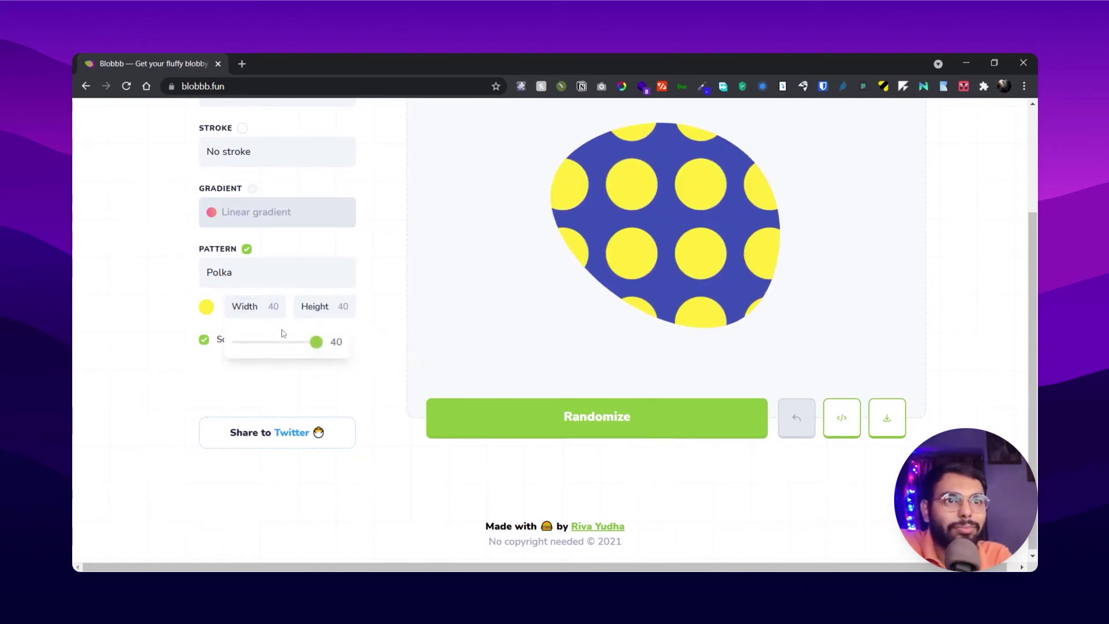
drag(316, 343, 367, 355)
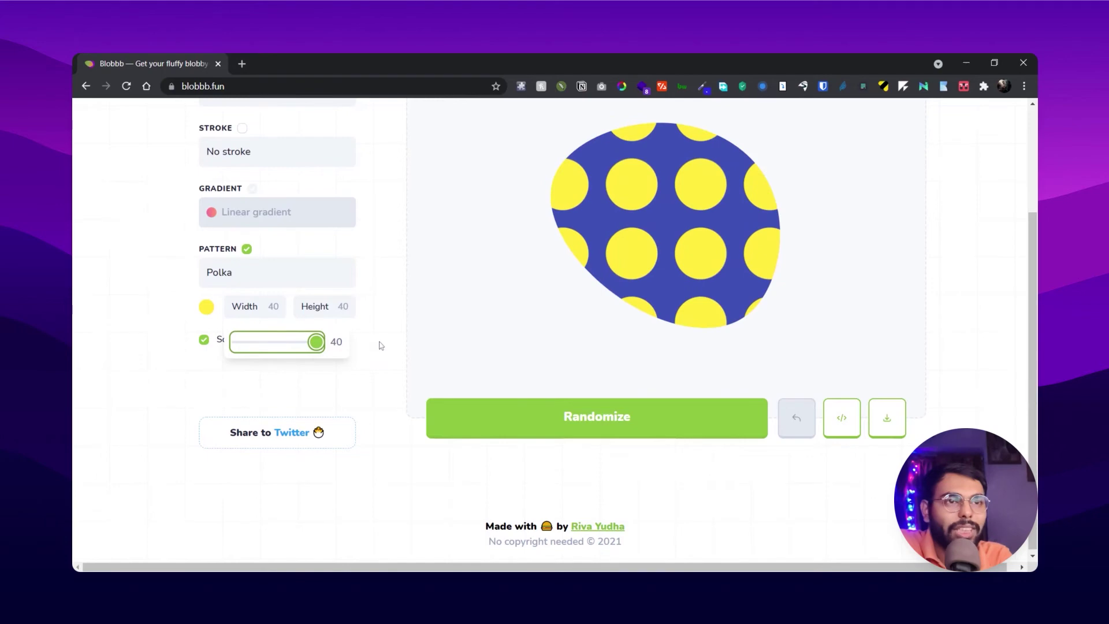
click(387, 335)
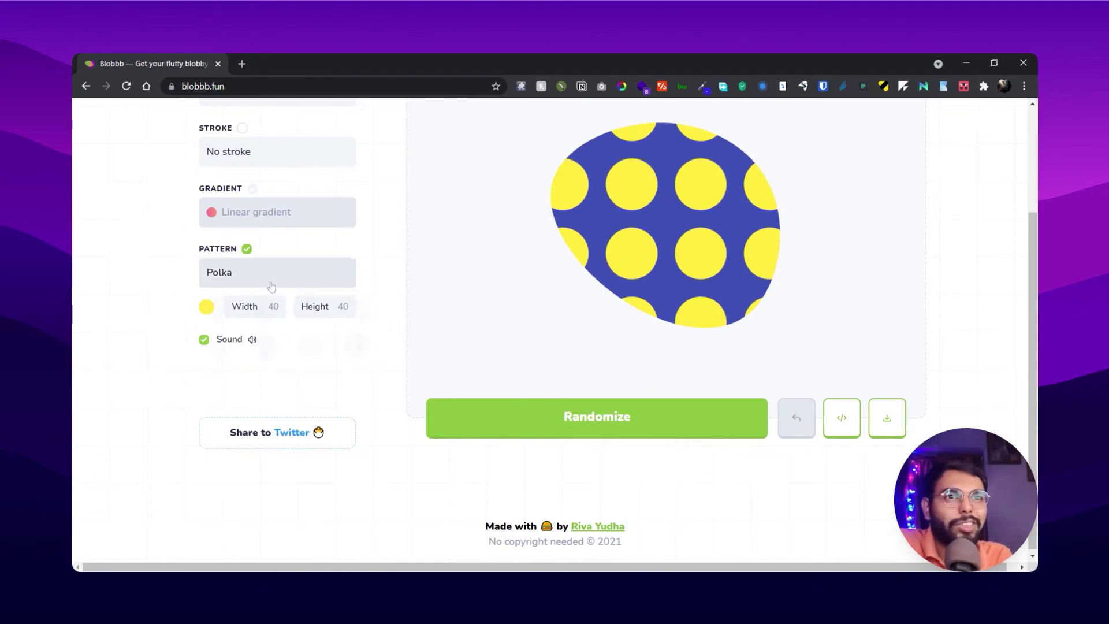
- Switch to the Shy Moon pattern sized 40 wide by 40 high
click(276, 279)
click(221, 317)
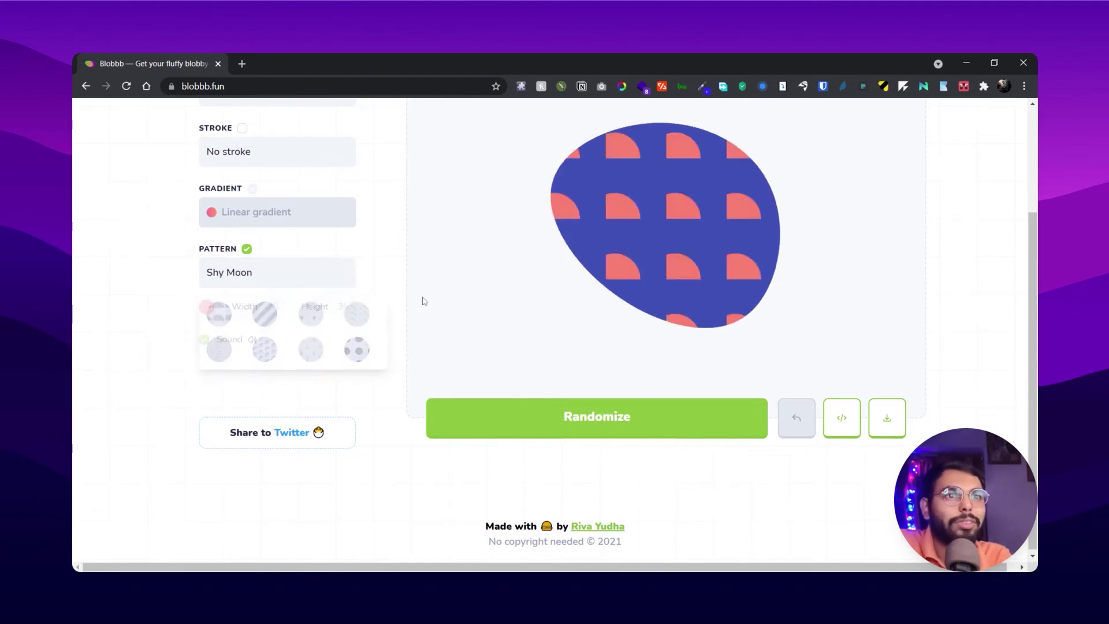
click(338, 309)
drag(375, 343, 398, 344)
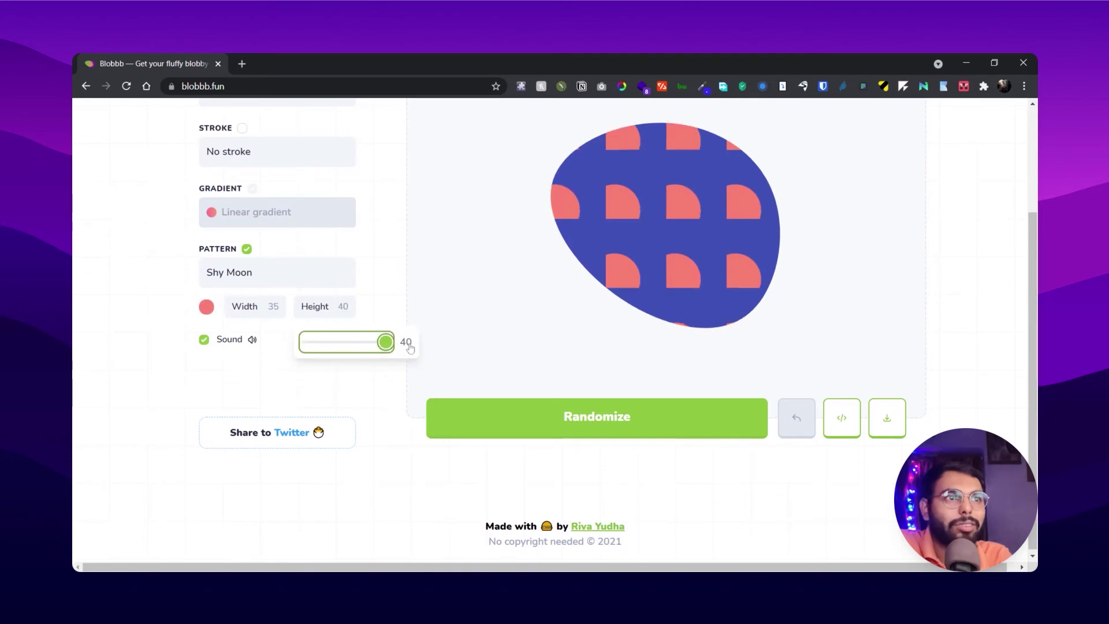
click(250, 307)
drag(302, 344, 366, 354)
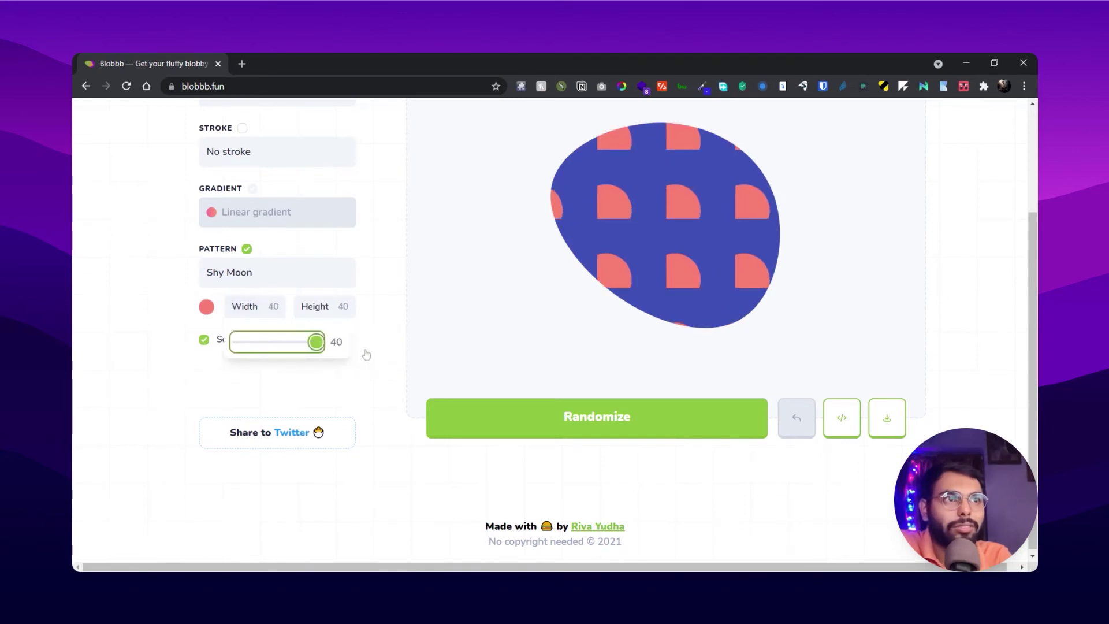
click(392, 317)
- Change to the Triangle pattern with width 30 and height 26
click(280, 275)
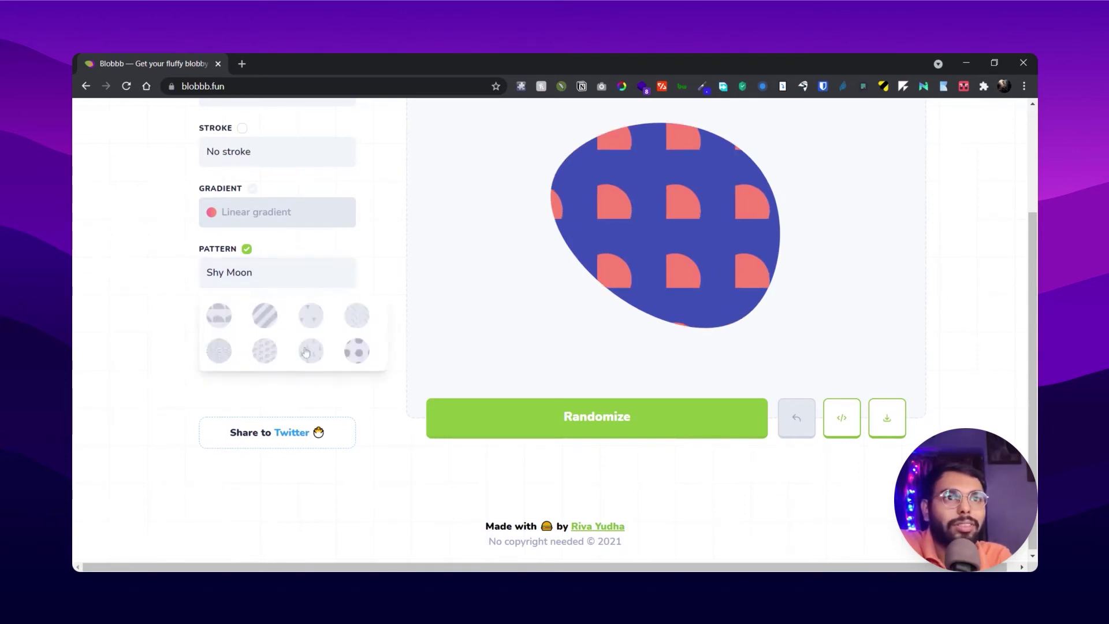
click(312, 317)
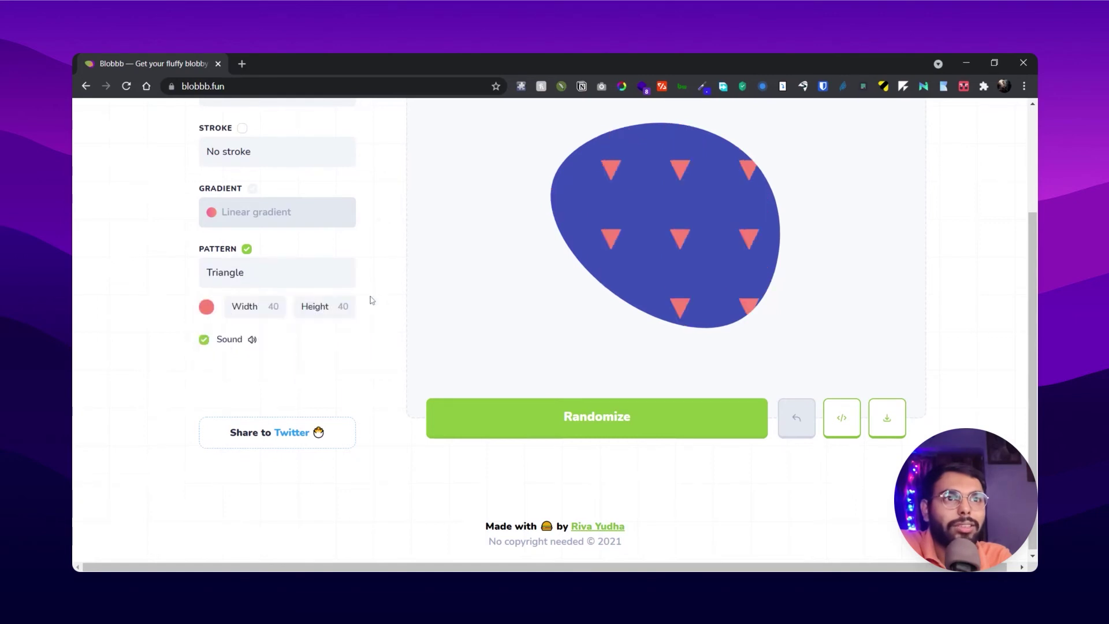
drag(316, 342, 290, 341)
click(327, 313)
drag(382, 341, 349, 341)
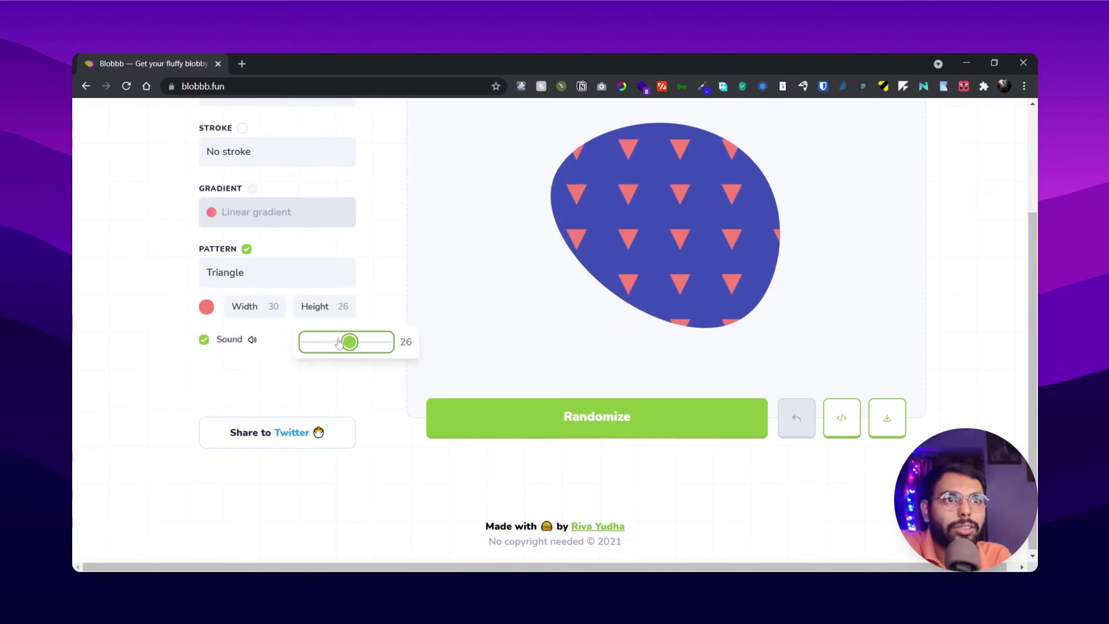
click(365, 294)
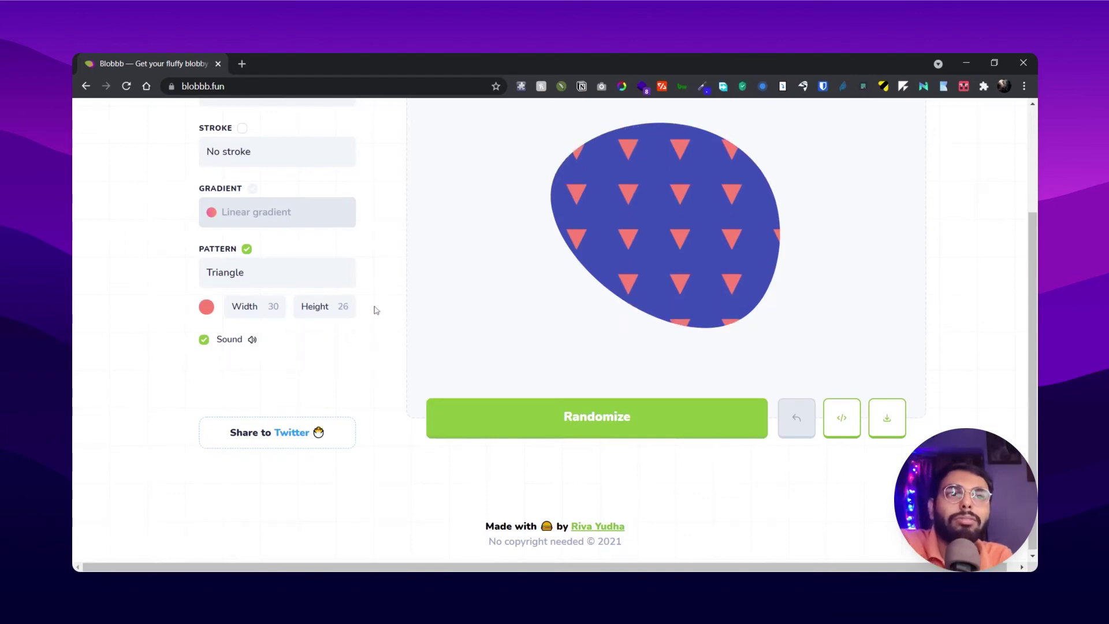
- Randomize the triangle-patterned indigo blob twice until it becomes a rounder egg shape
scroll(354, 315, up, 3)
scroll(356, 316, down, 3)
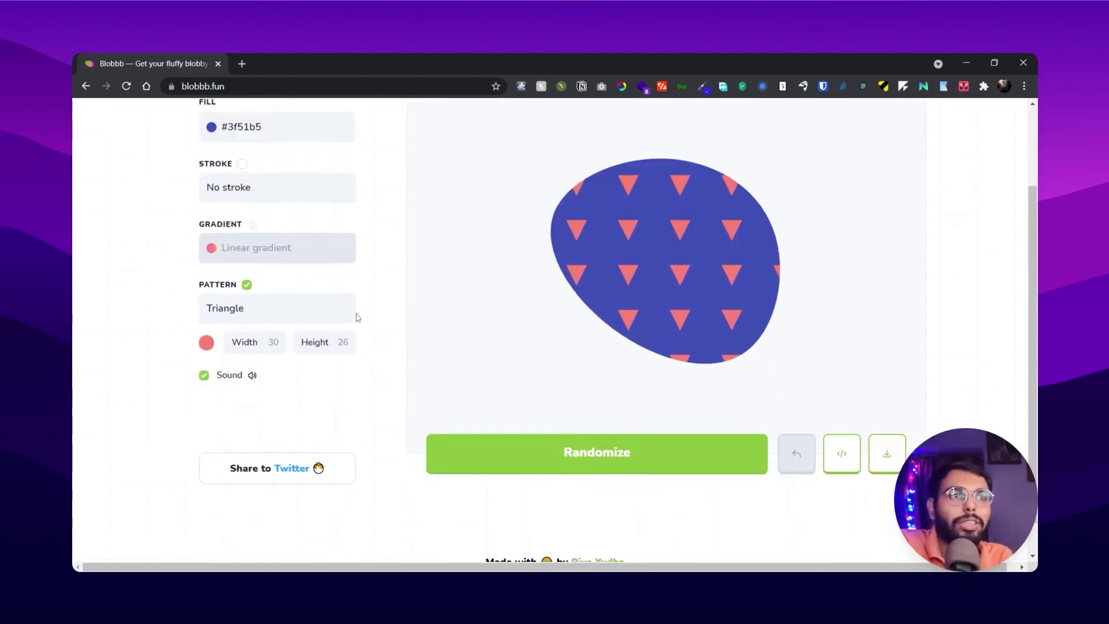
scroll(640, 432, up, 3)
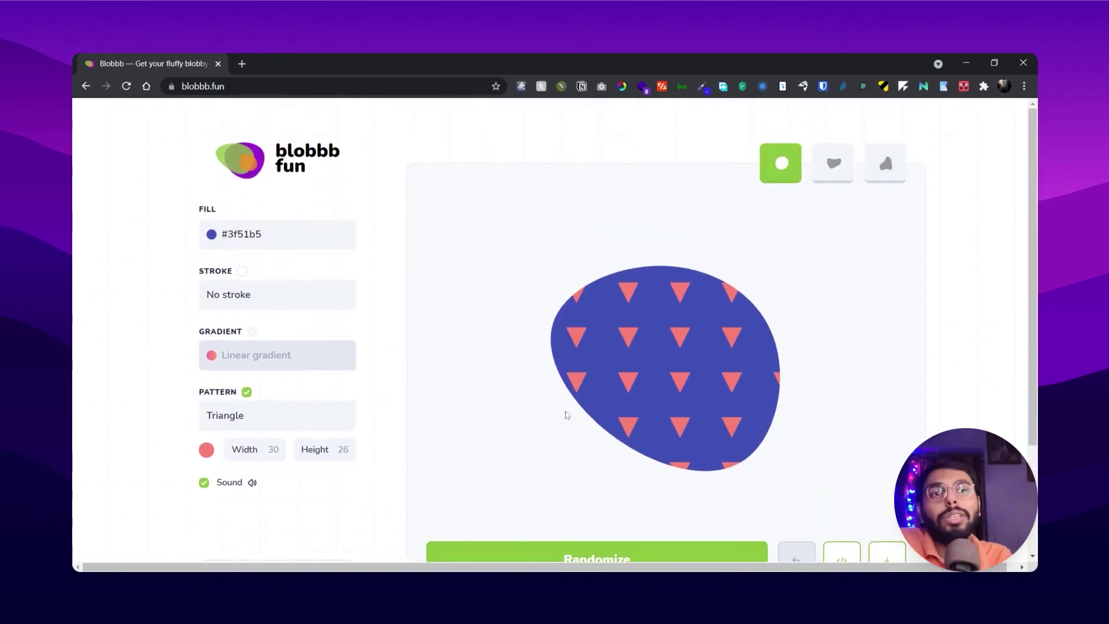
scroll(434, 314, down, 3)
scroll(438, 324, up, 1)
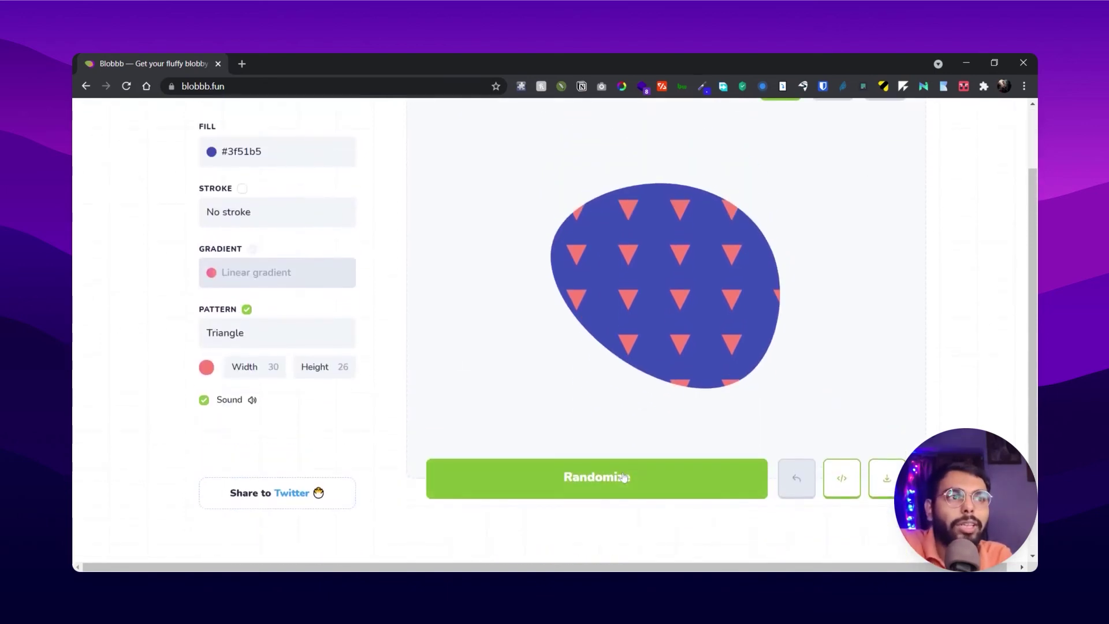
click(673, 480)
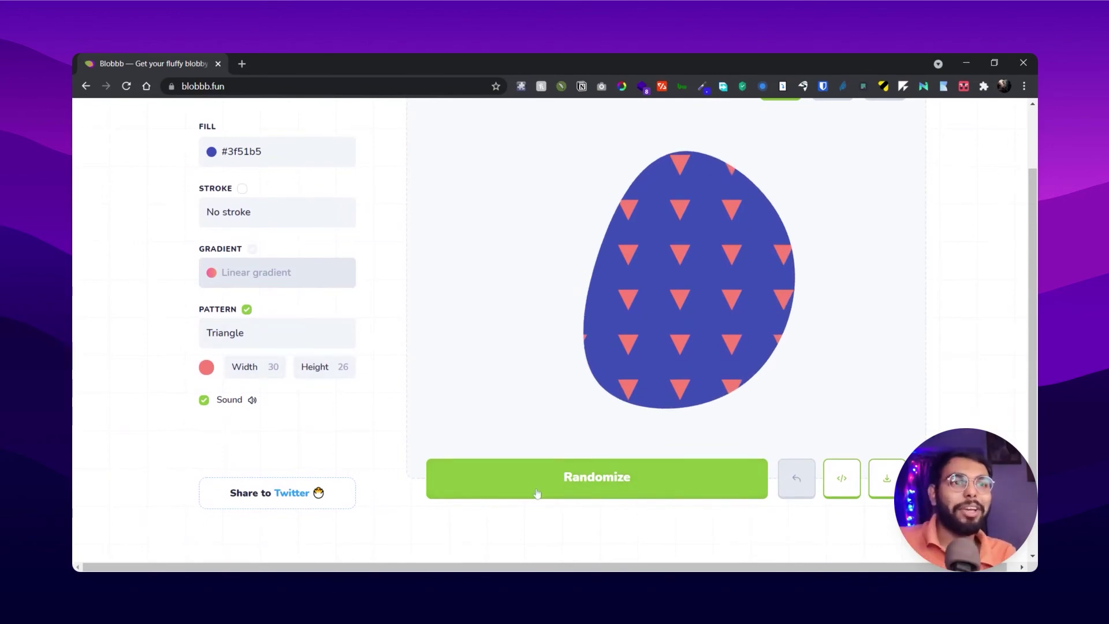
click(590, 490)
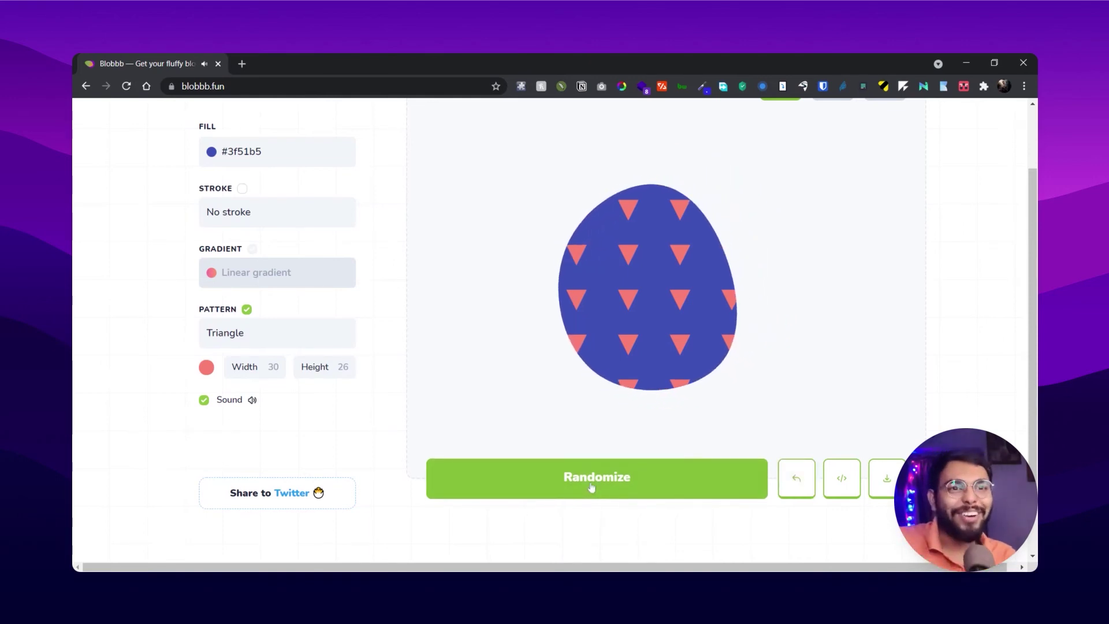
scroll(549, 464, up, 2)
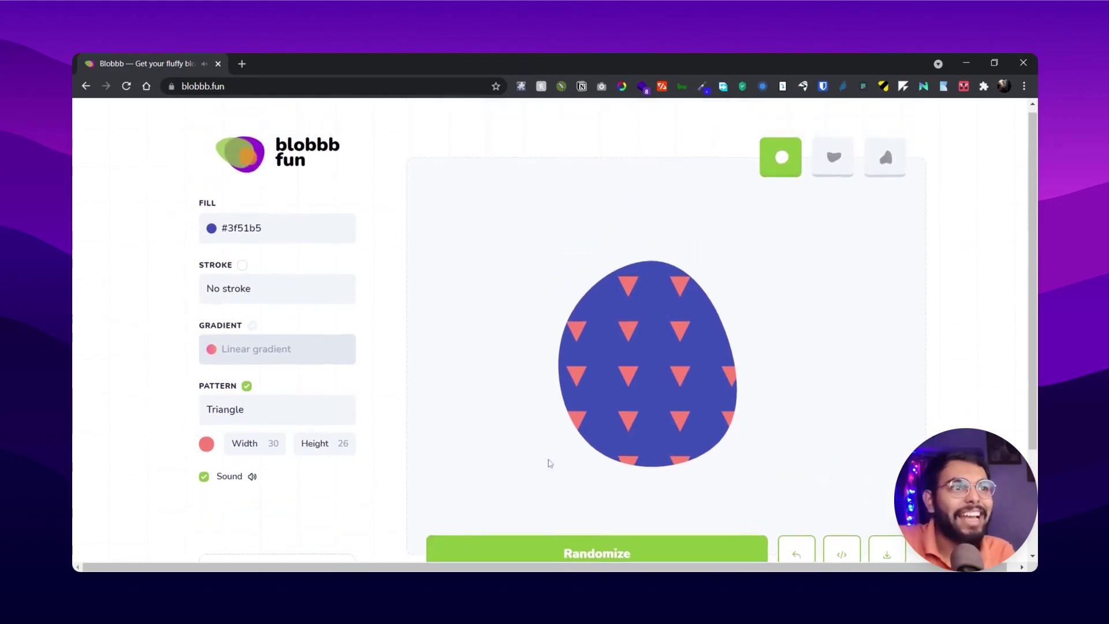
scroll(520, 396, down, 3)
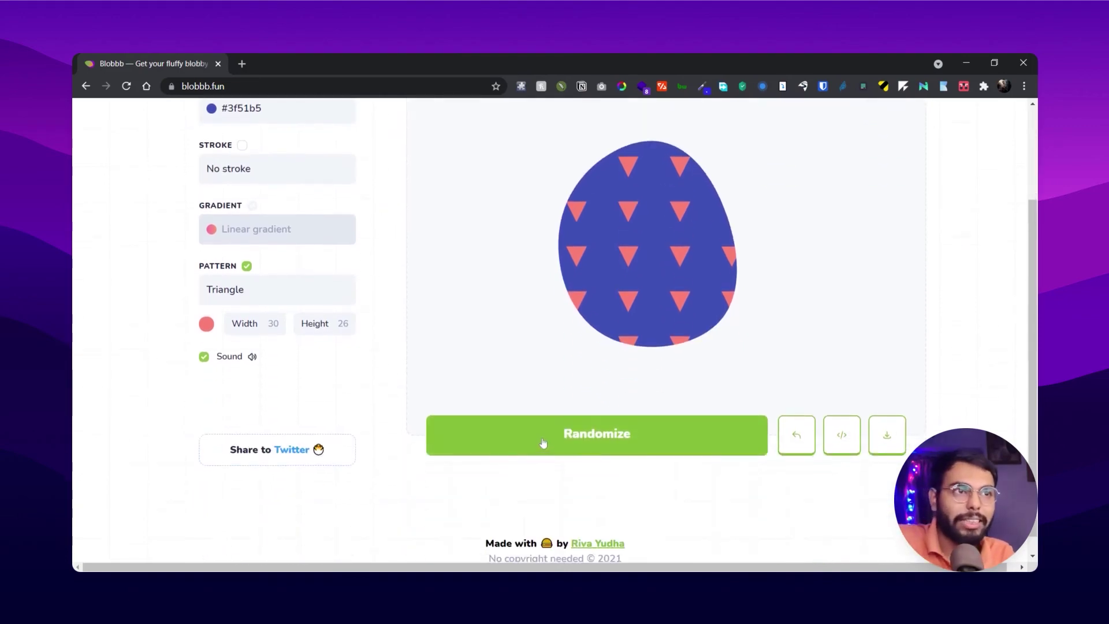
scroll(655, 234, up, 1)
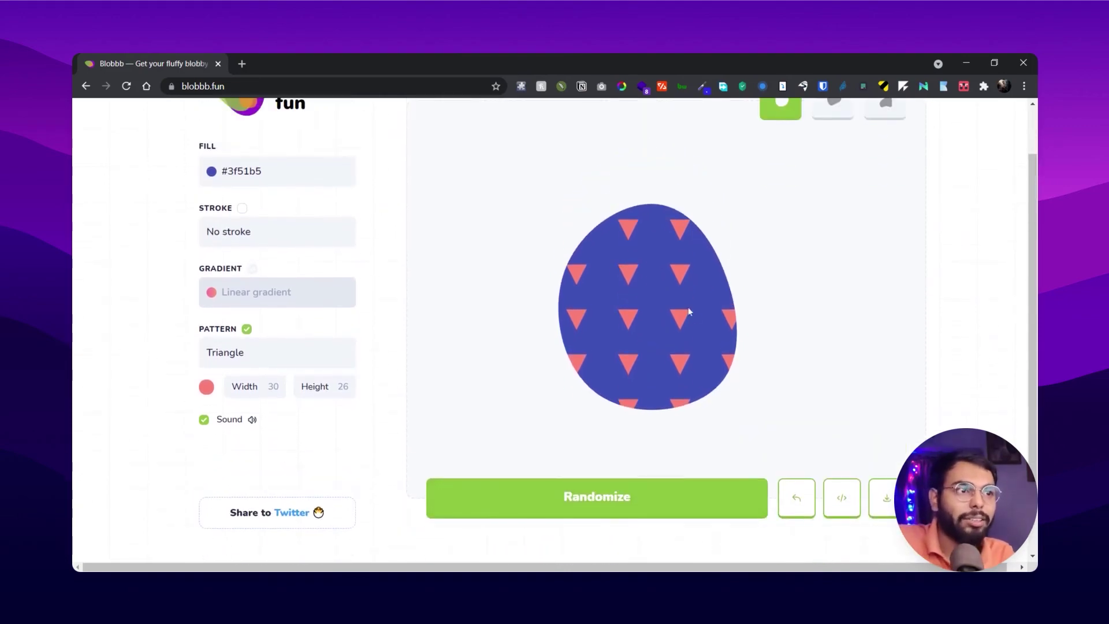
click(842, 497)
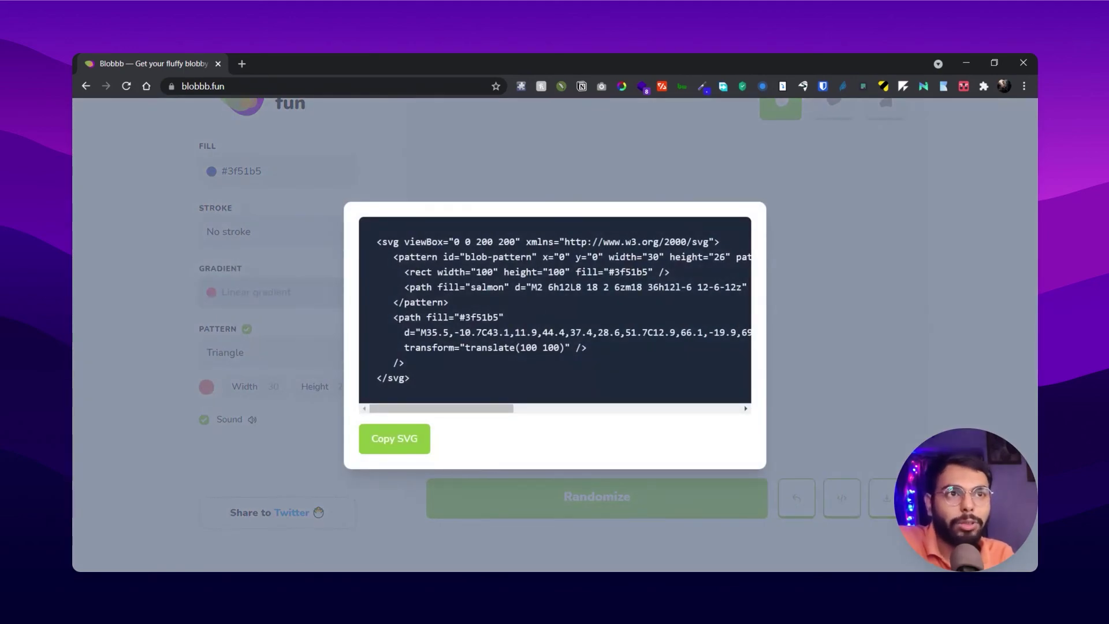
drag(376, 237, 419, 388)
click(436, 376)
click(802, 415)
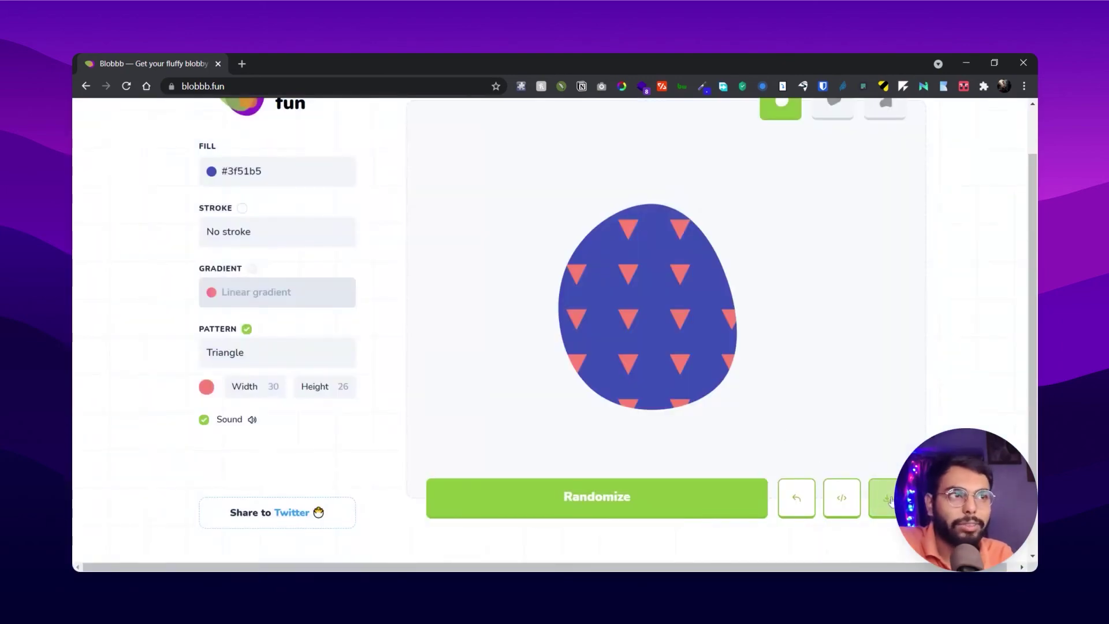
scroll(890, 500, up, 2)
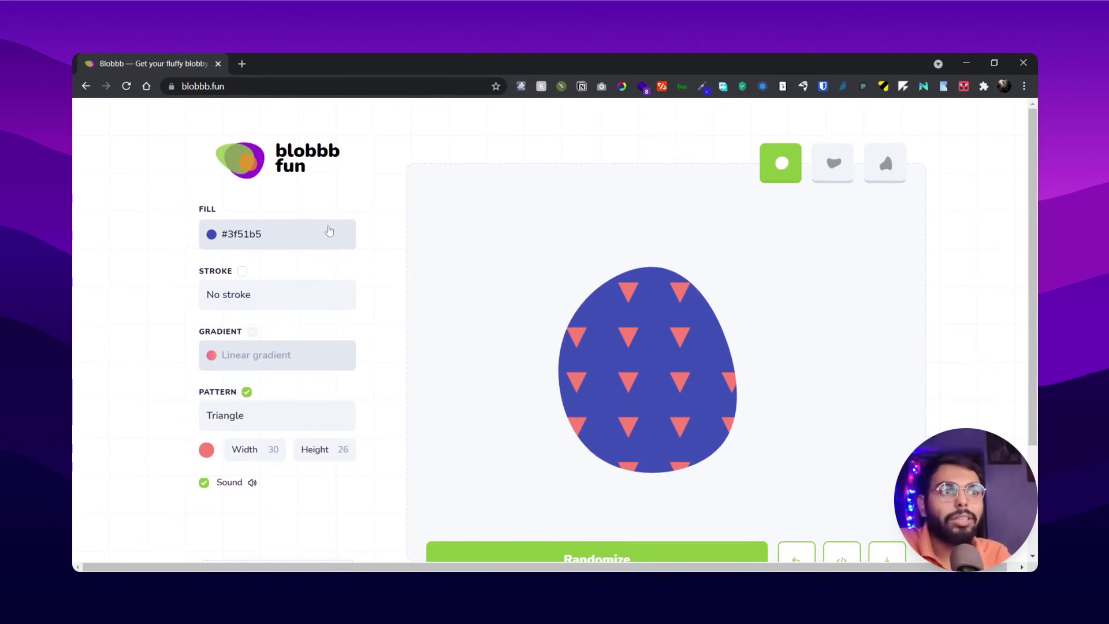
scroll(606, 297, down, 2)
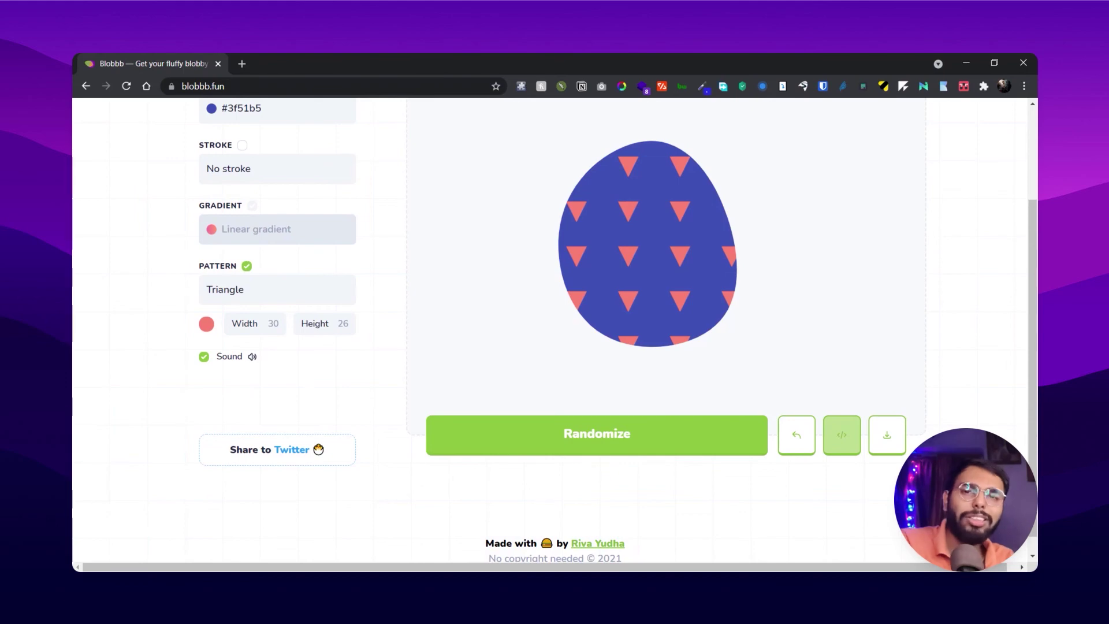
scroll(763, 432, up, 2)
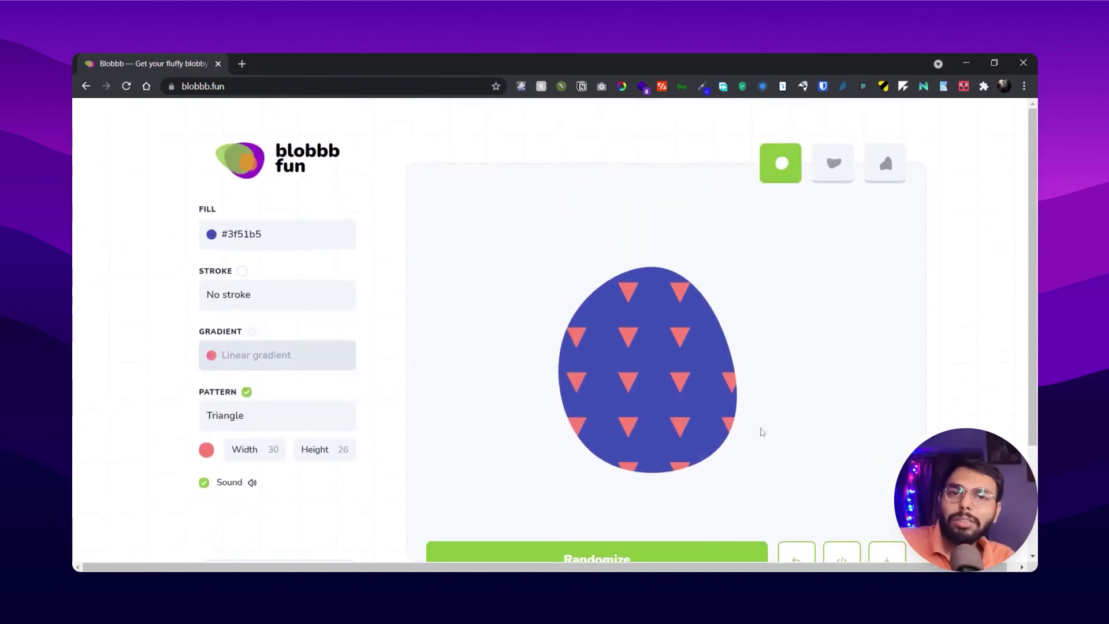